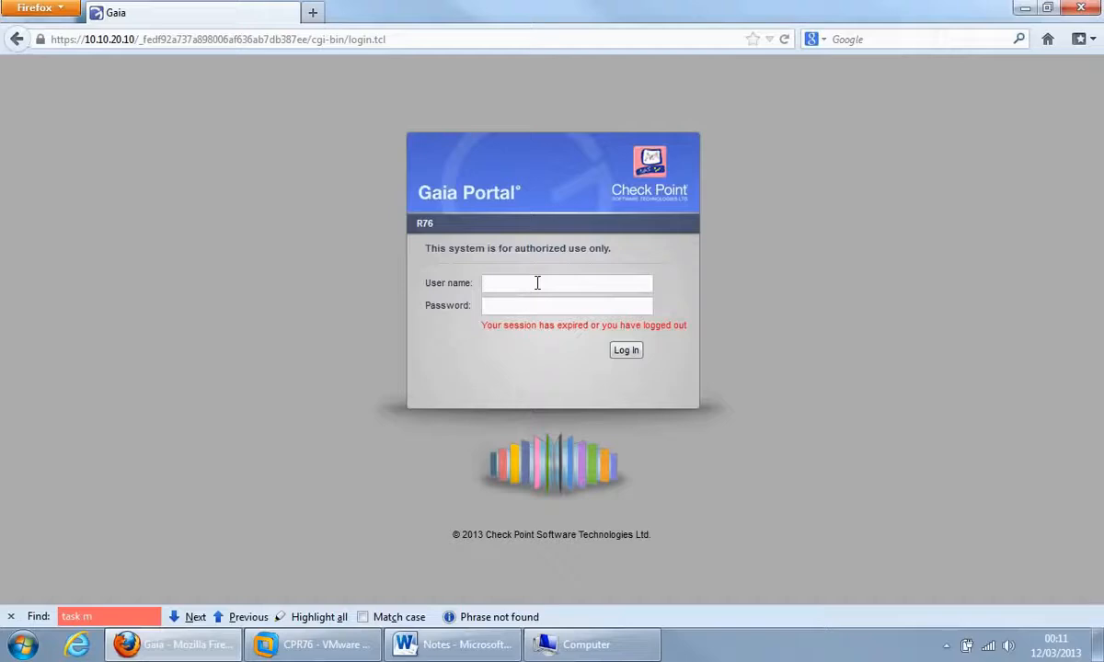
Log in to the Gaia Portal with the admin account and its password.
text(admin)
key(Tab)
text(*******)
key(Return)
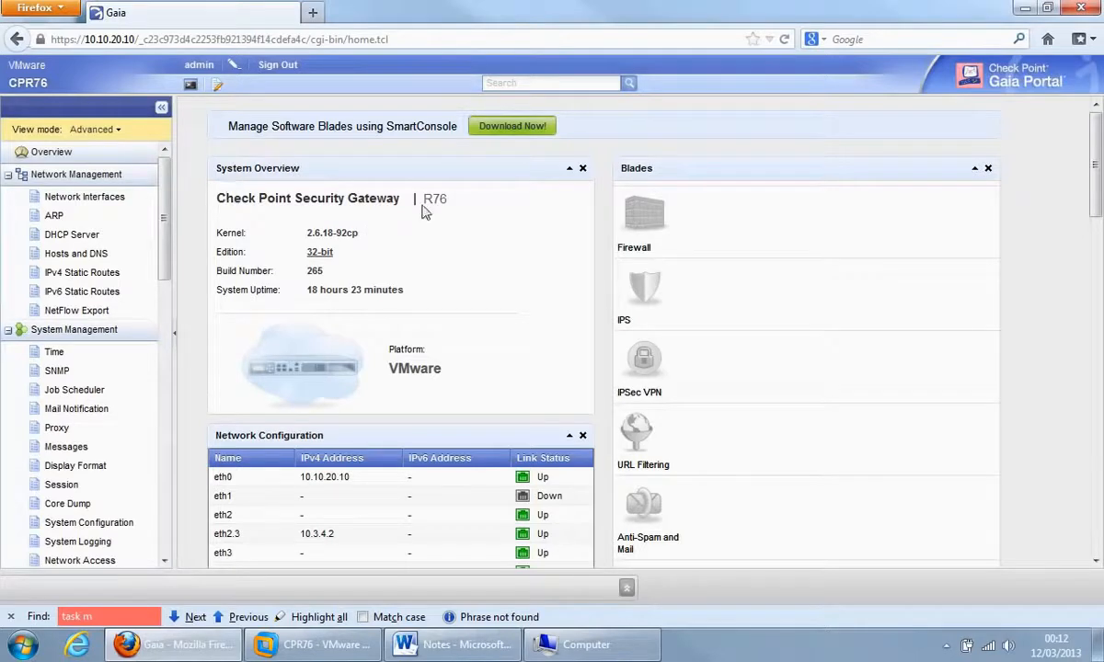
drag(425, 198, 451, 208)
click(448, 214)
scroll(1095, 184, down, 2)
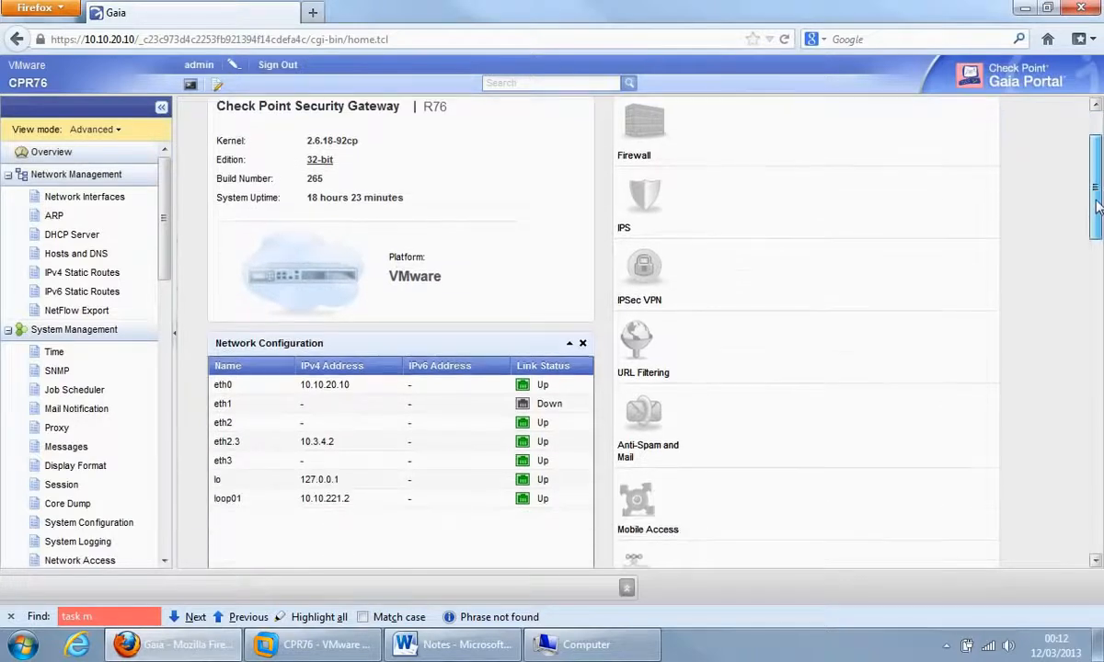
scroll(1095, 207, down, 6)
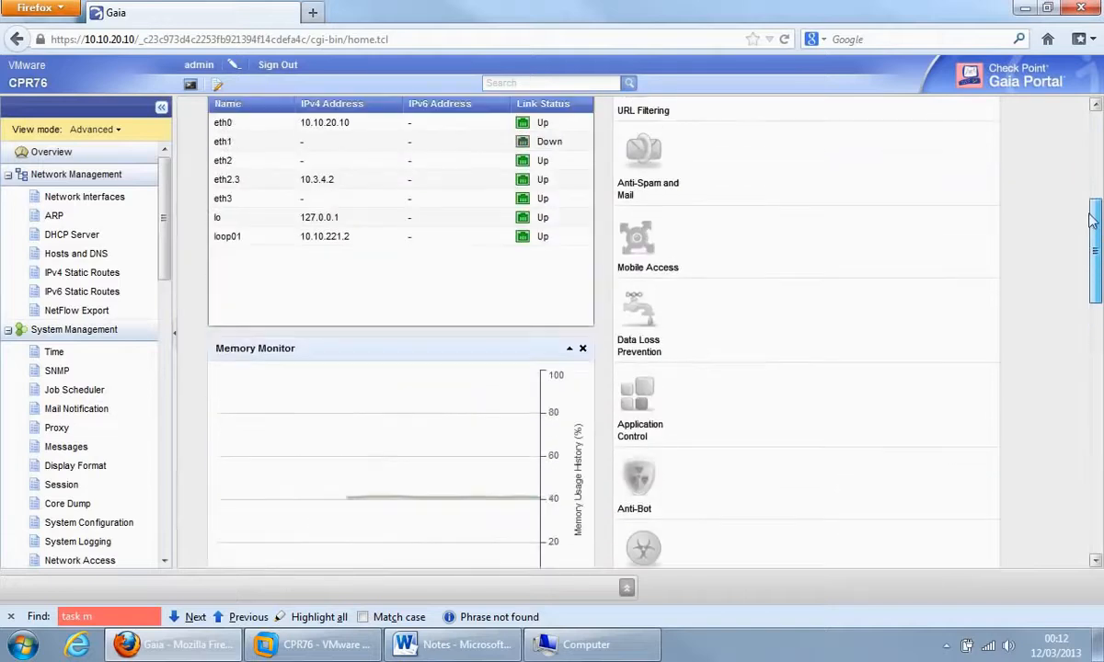
scroll(1081, 184, up, 8)
scroll(1087, 221, down, 2)
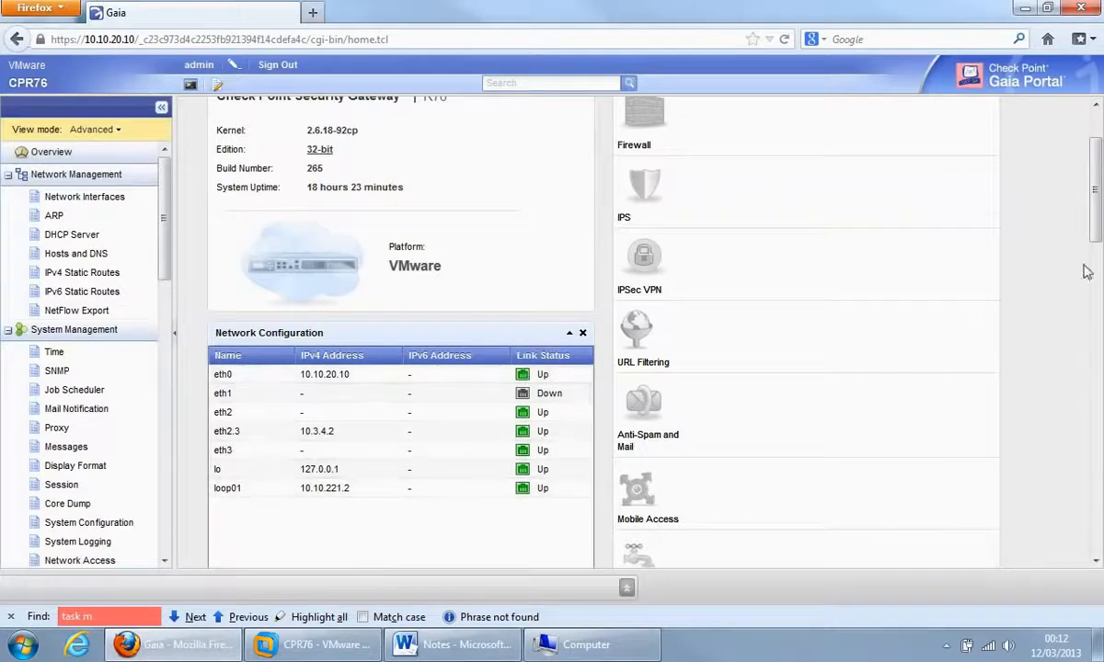
scroll(1095, 267, down, 3)
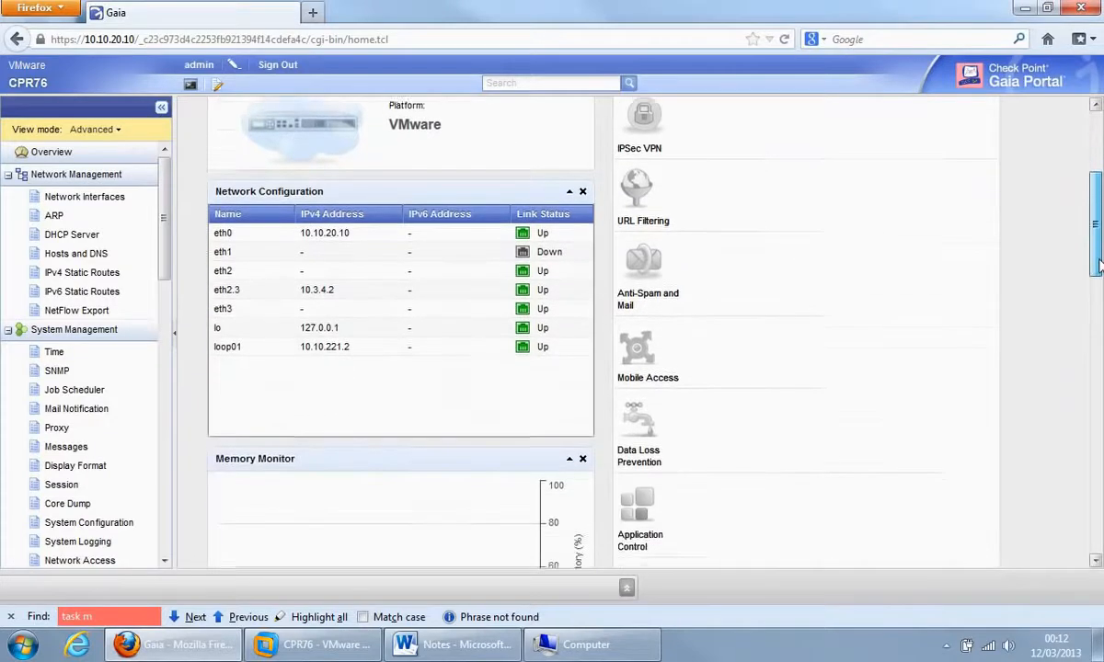
drag(1099, 267, 1099, 466)
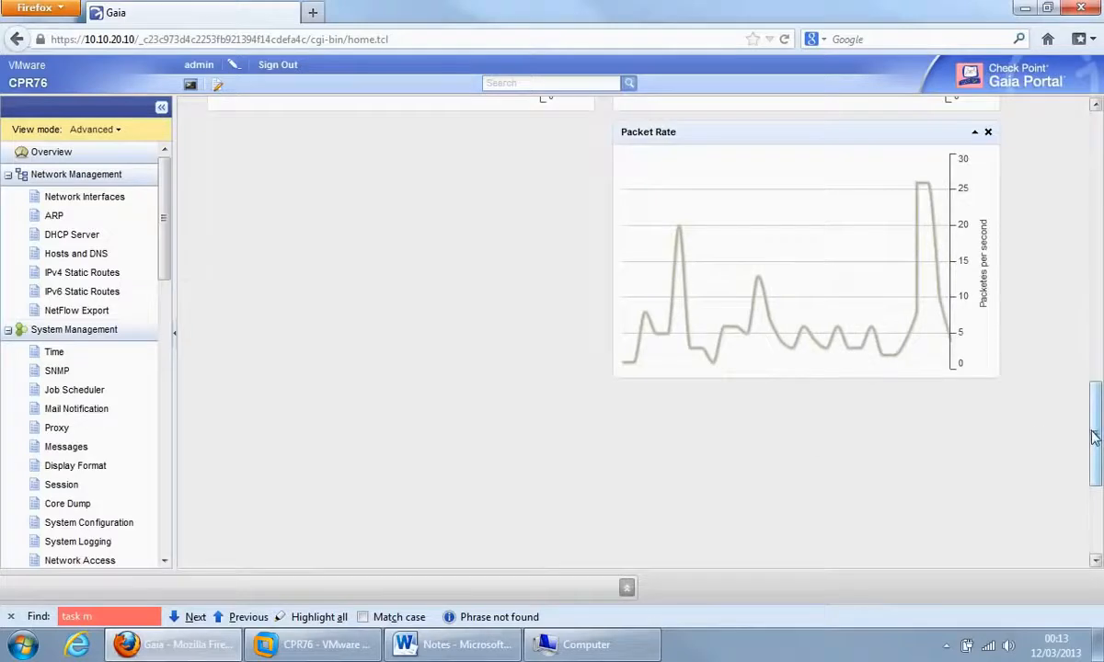
drag(1094, 438, 1094, 510)
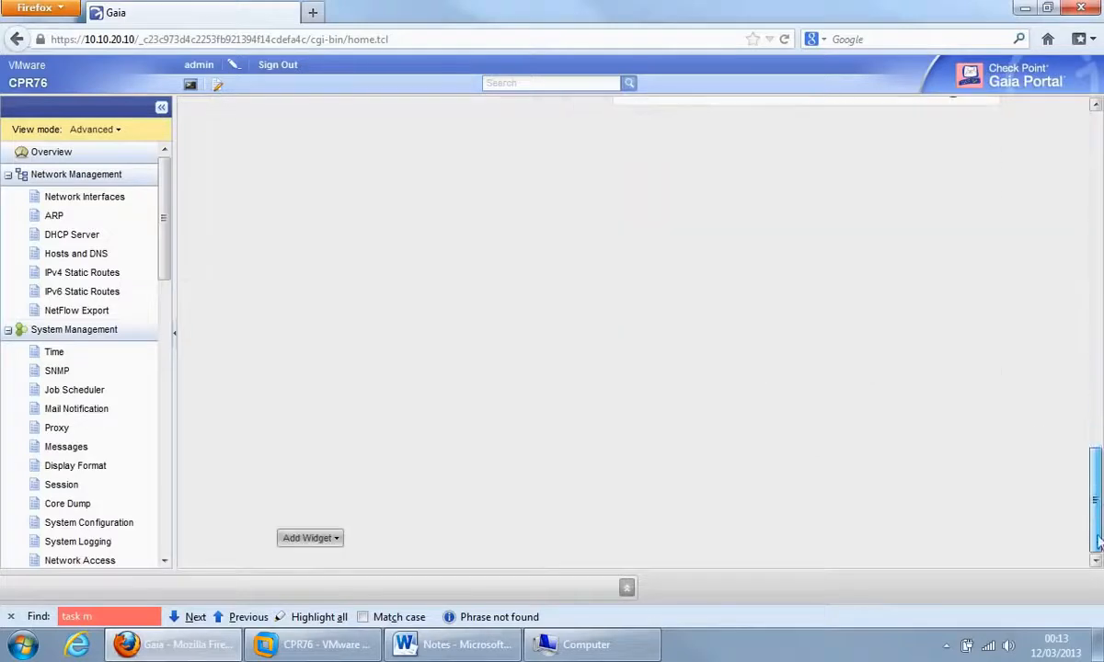
click(337, 541)
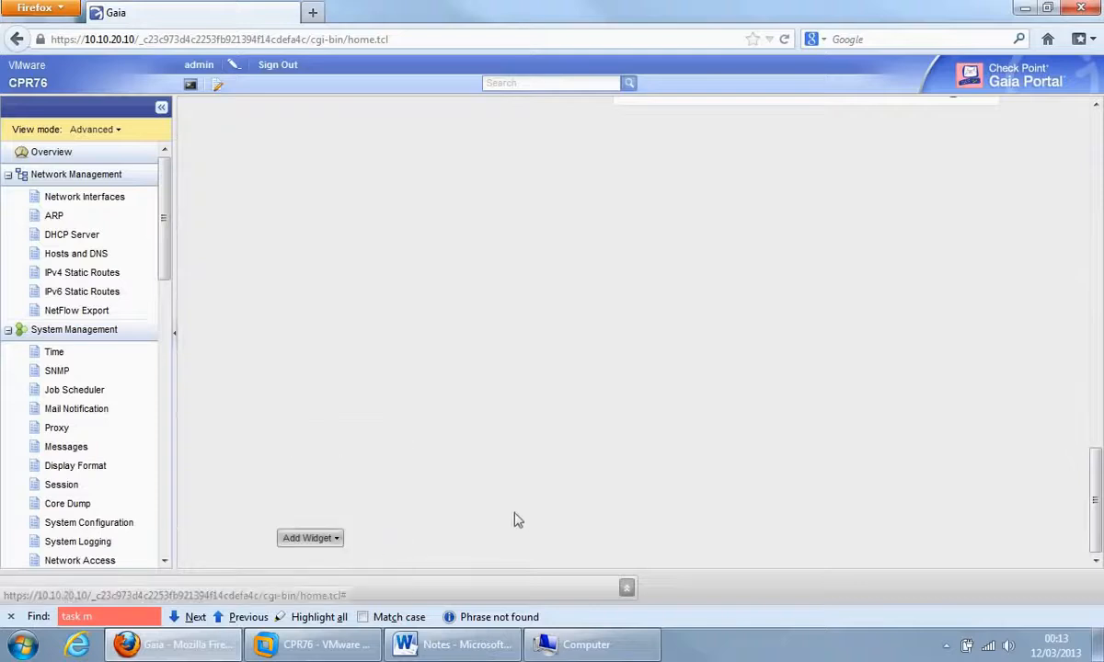
click(333, 540)
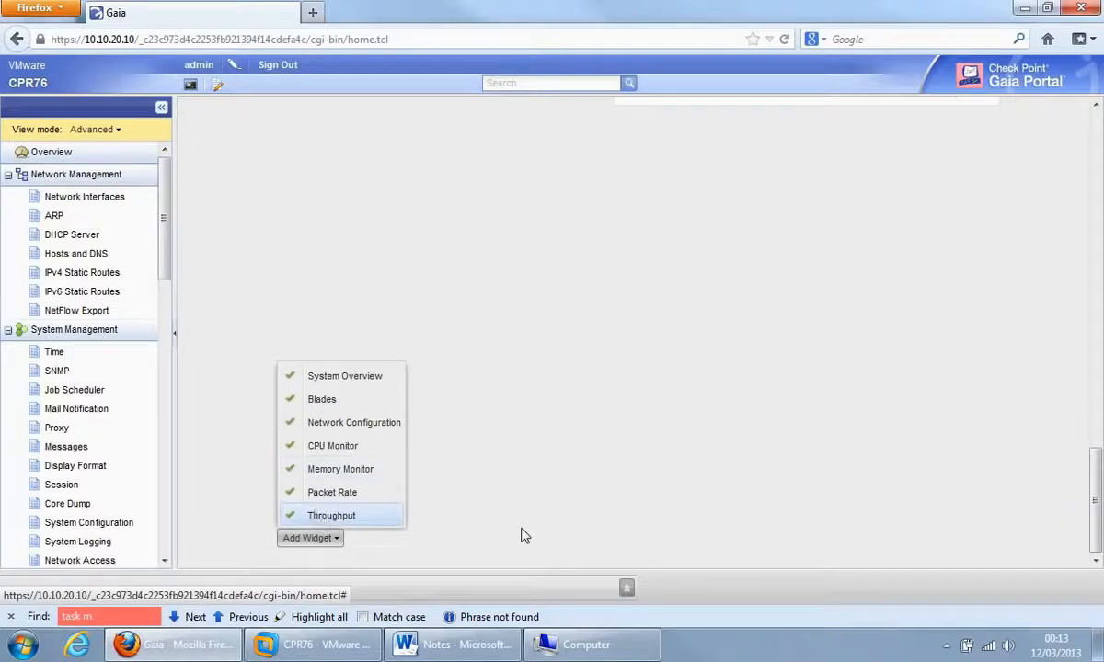
drag(1094, 512, 1094, 83)
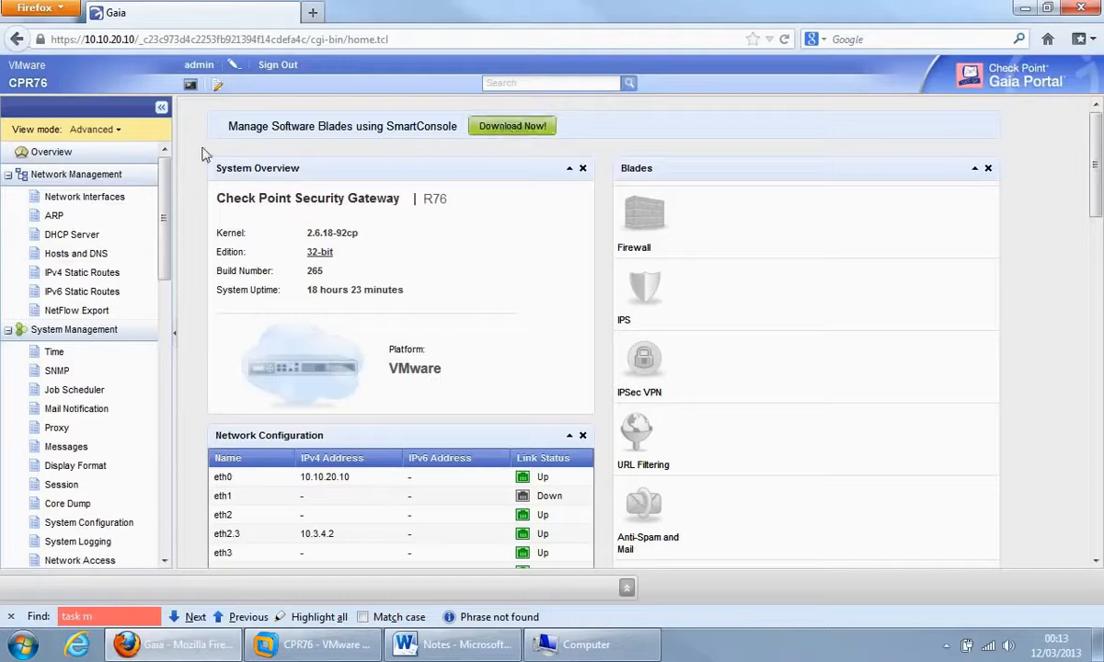
Open a web terminal and log in to the CLI as admin.
click(191, 87)
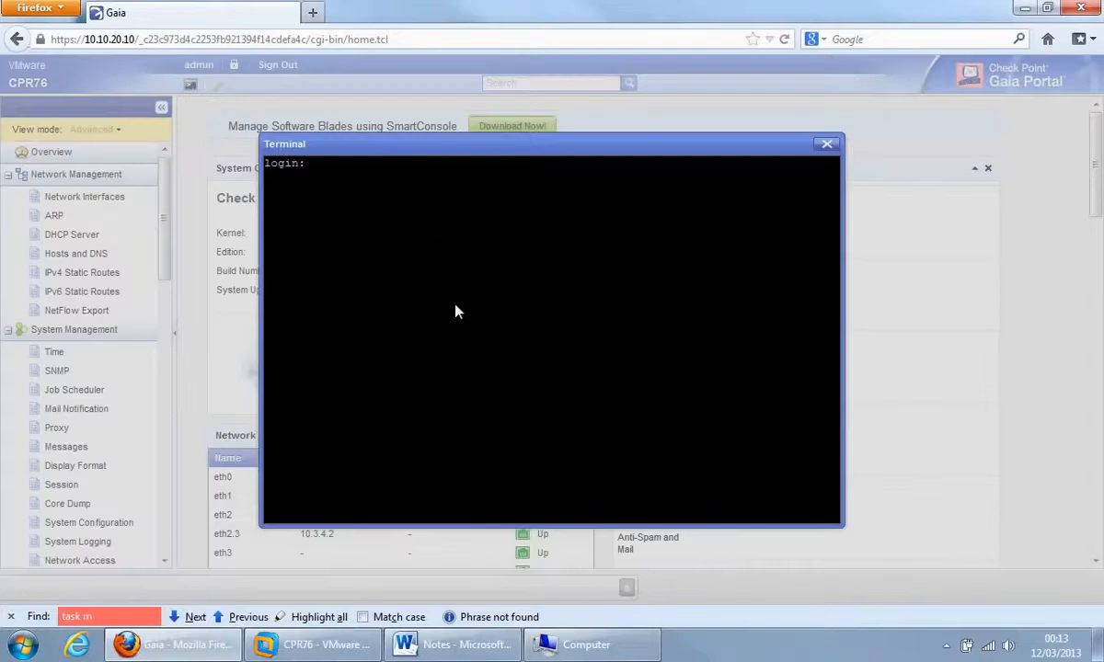
text(admin)
key(Return)
key(Return)
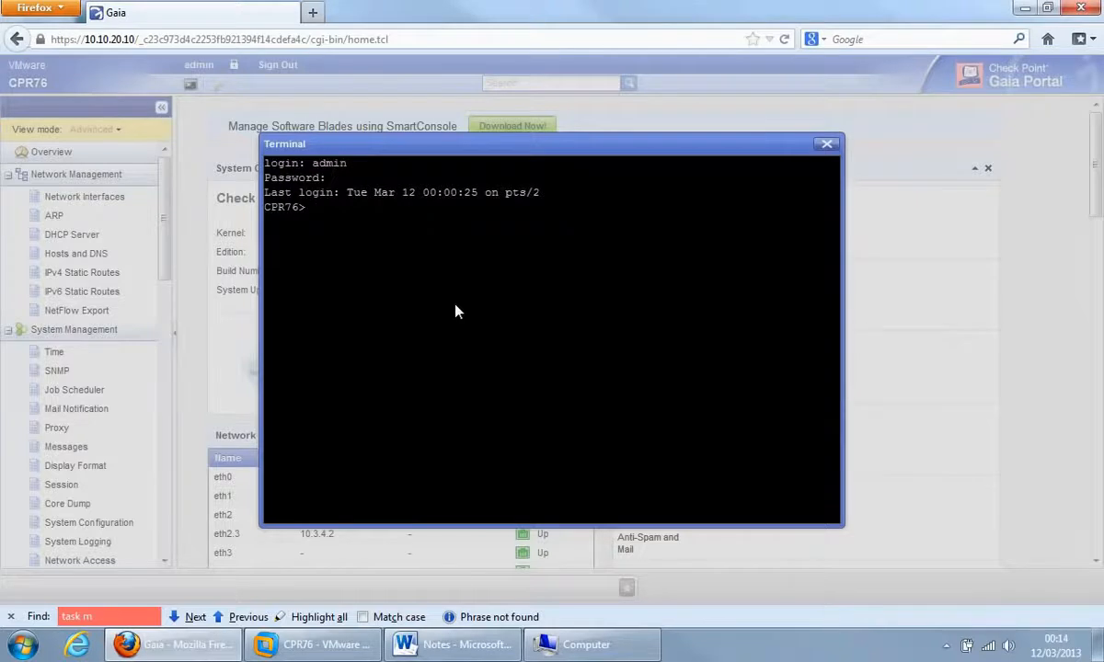
Show the CLI help, list the set sub-commands, then run expert.
key(question)
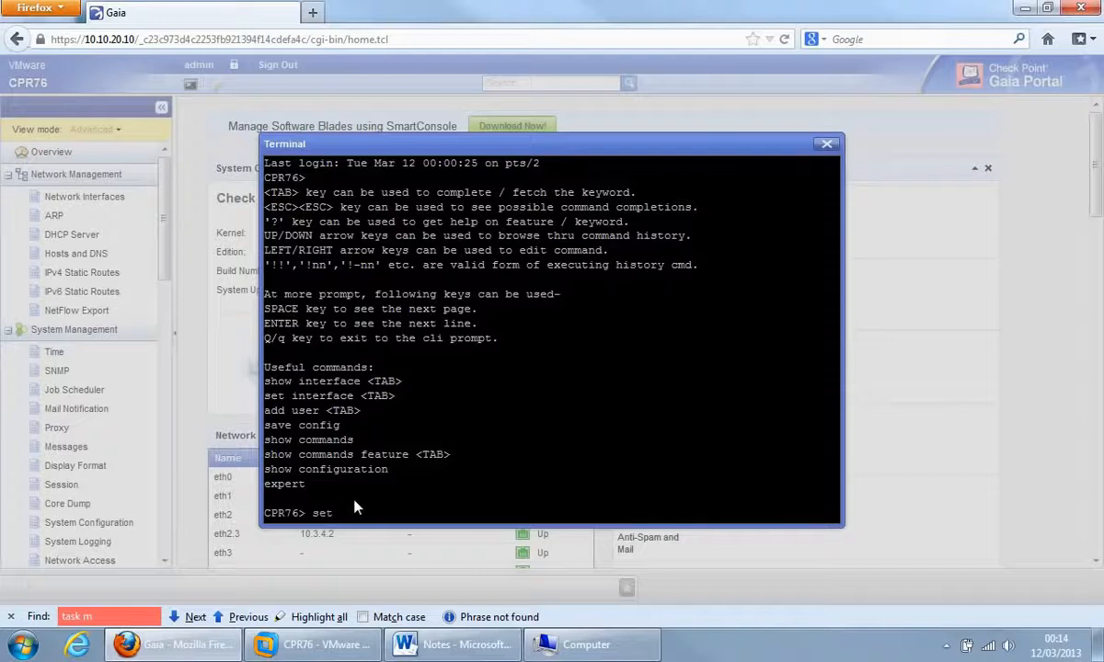
key(Tab)
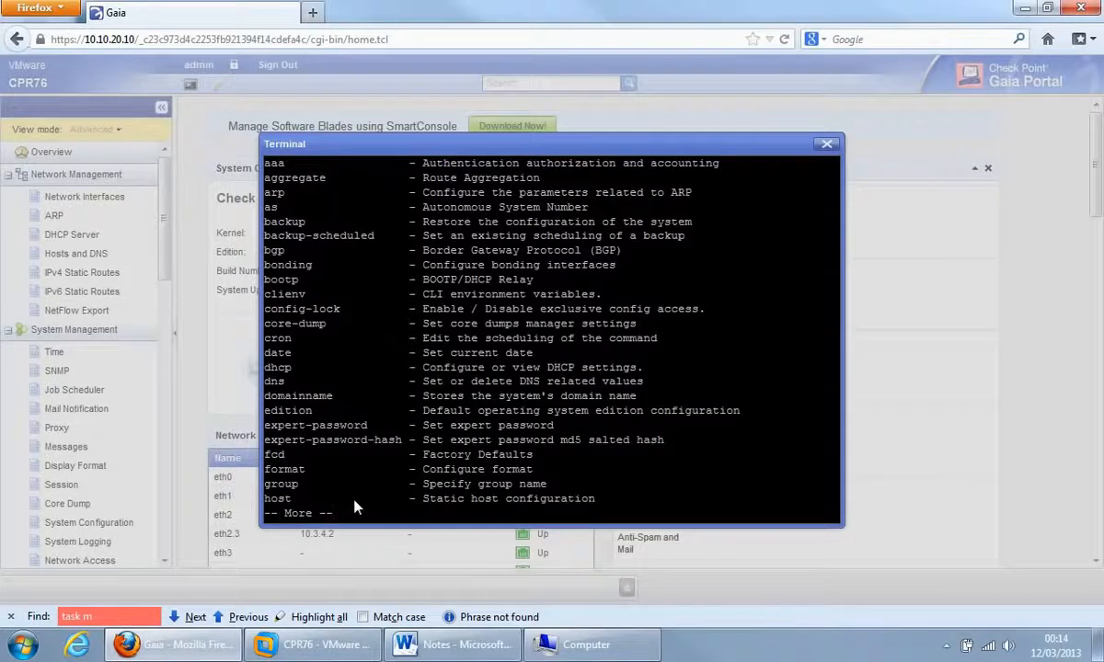
key(space)
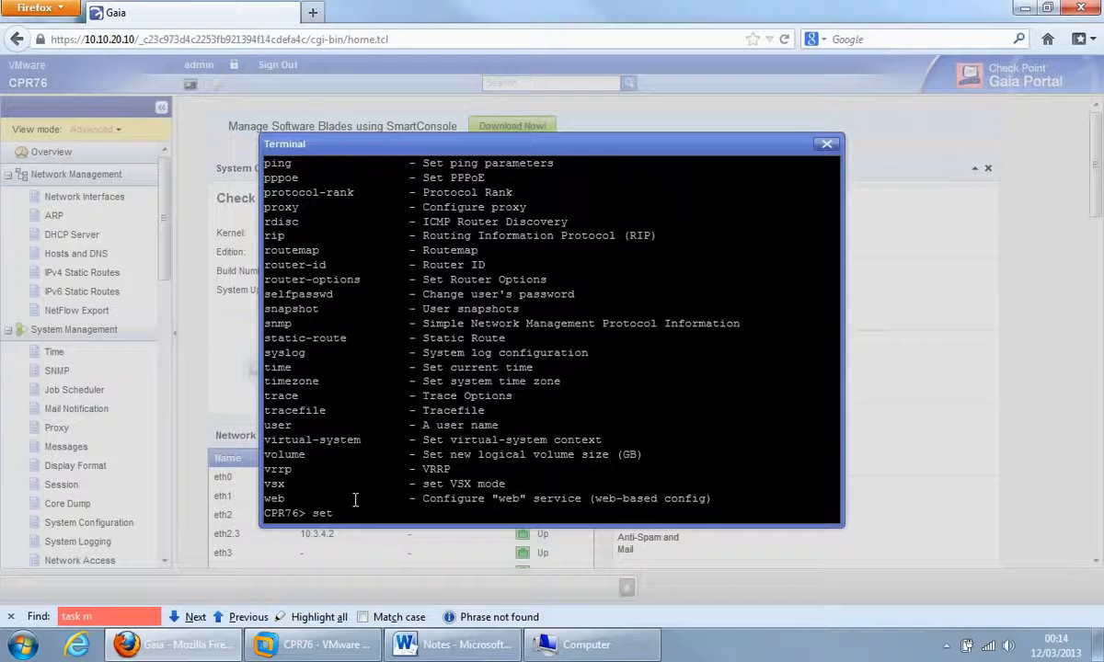
key(BackSpace)
key(BackSpace)
text(expe)
key(Return)
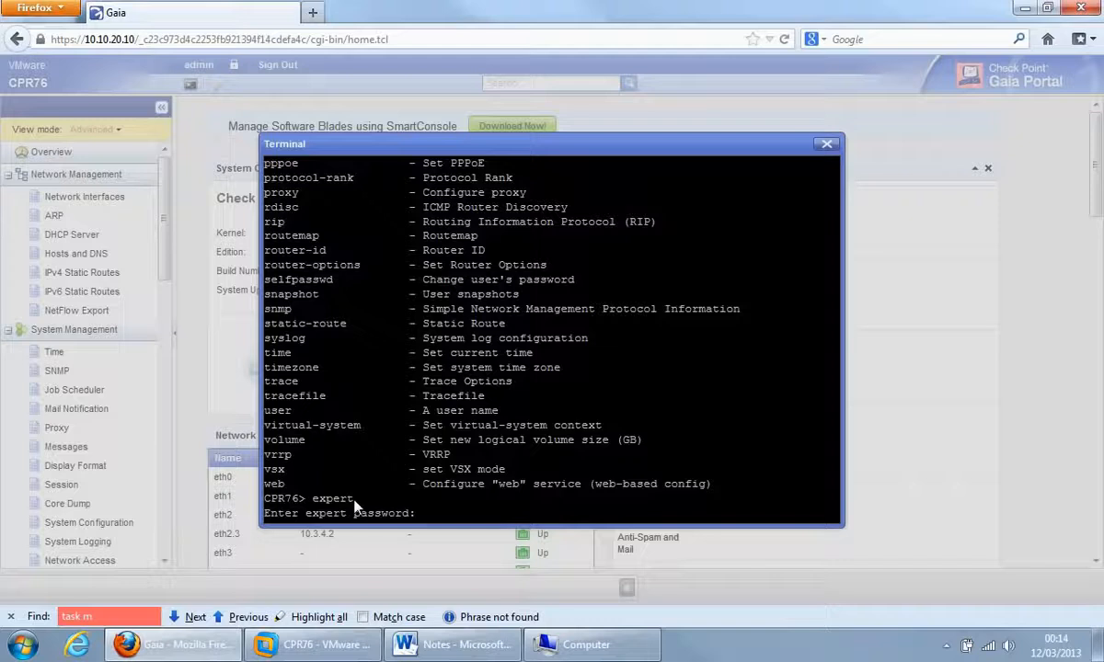
Enter expert mode and change to the $FWDIR/bin directory.
key(Return)
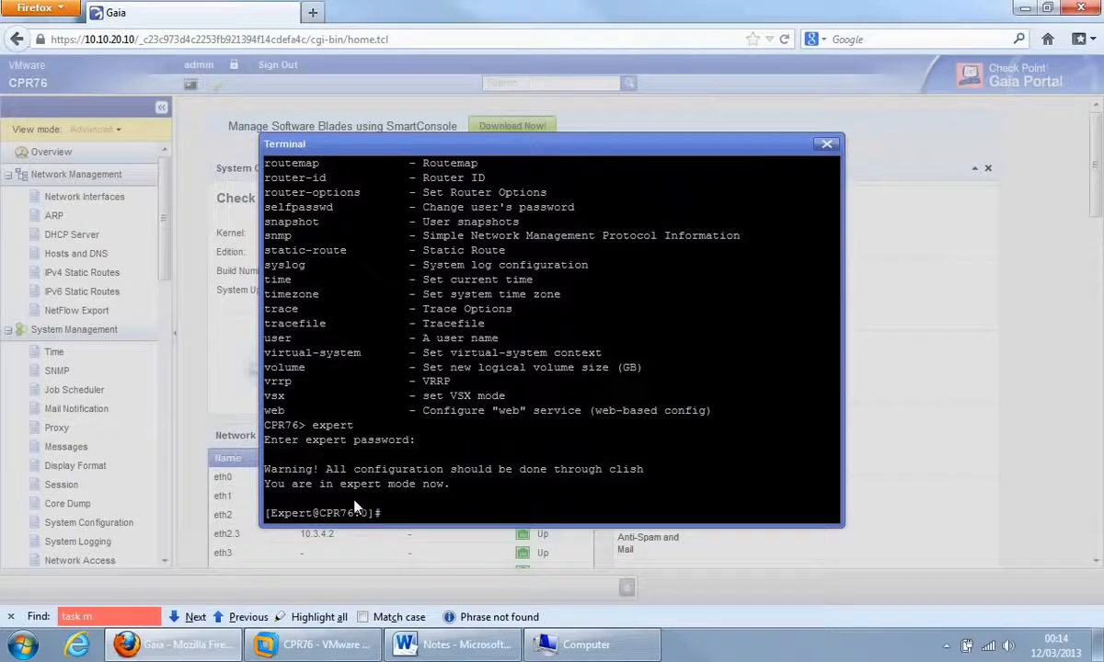
text(cd  $FWDIR/bin)
key(Return)
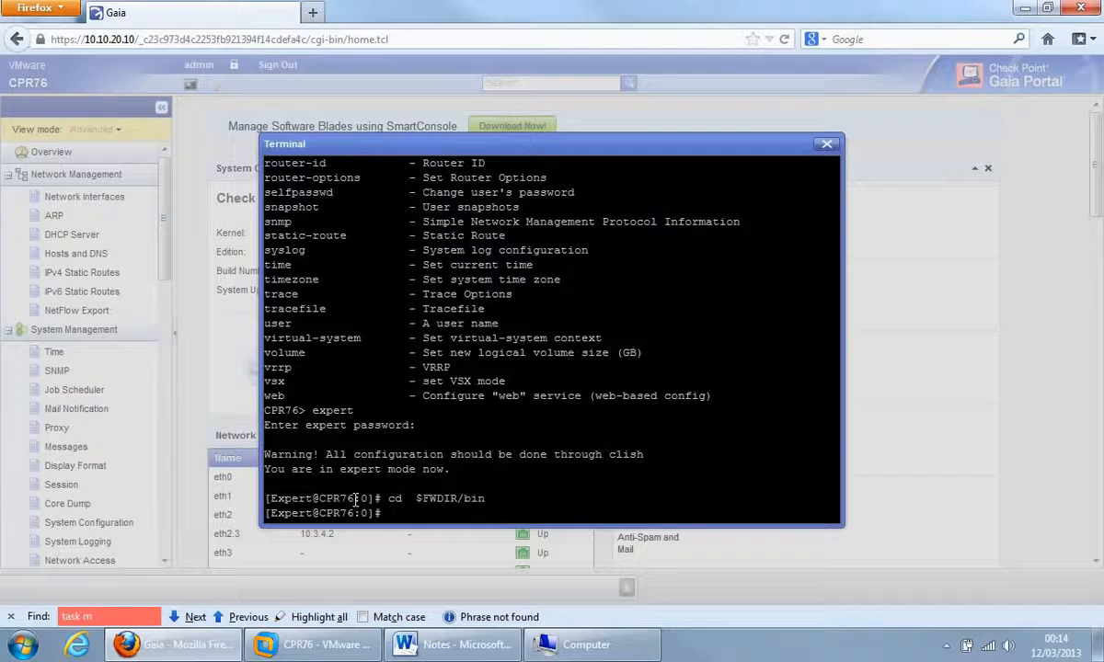
Print the working directory, list the bin files, and close the terminal.
text(pwd)
key(Return)
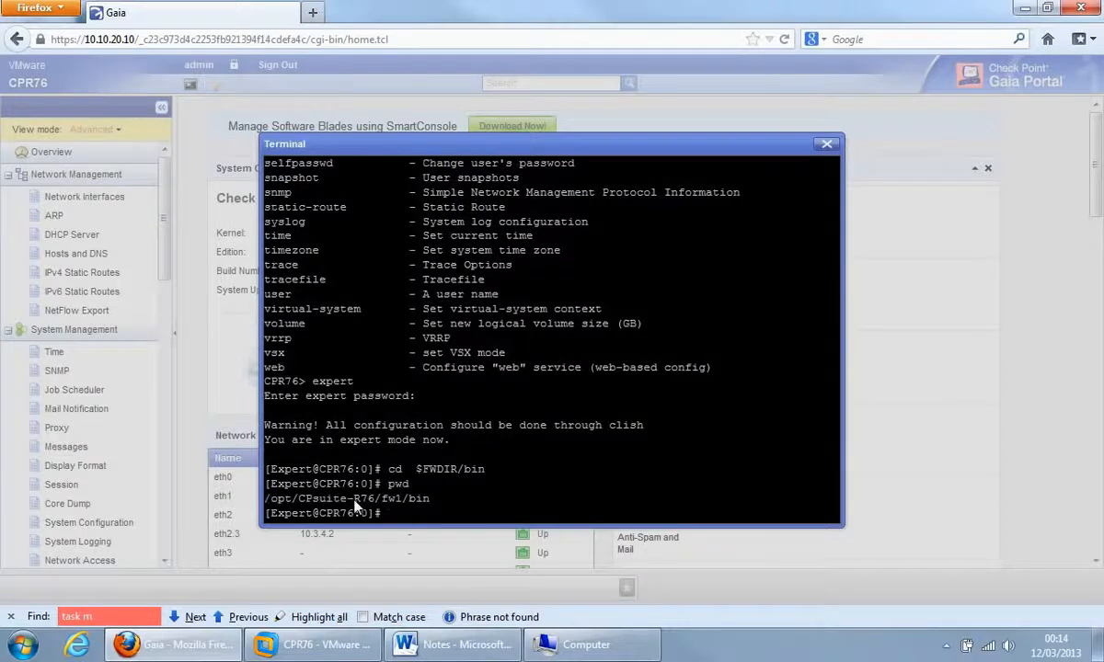
text(ls)
key(Return)
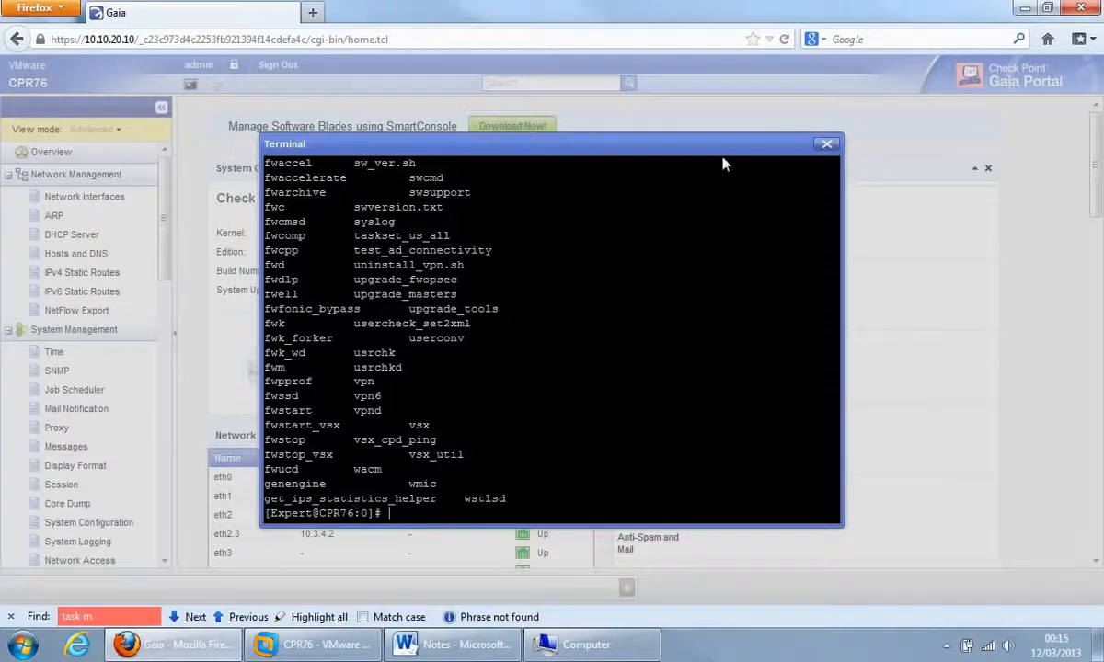
click(828, 145)
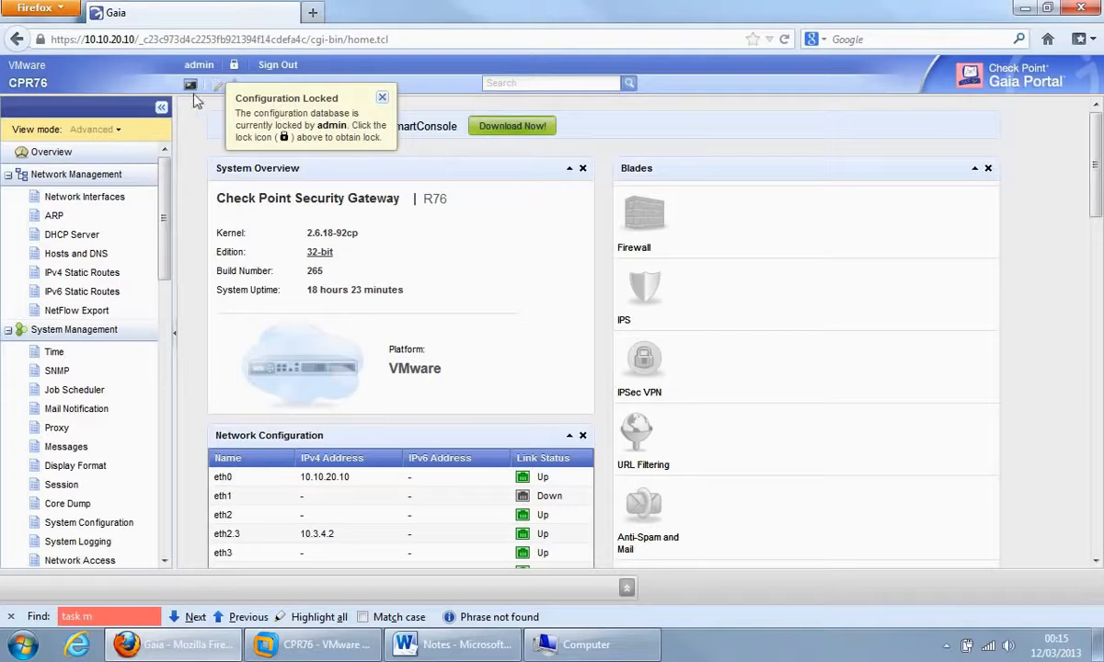
Override the admin's configuration lock and go to the Network Interfaces page.
click(235, 66)
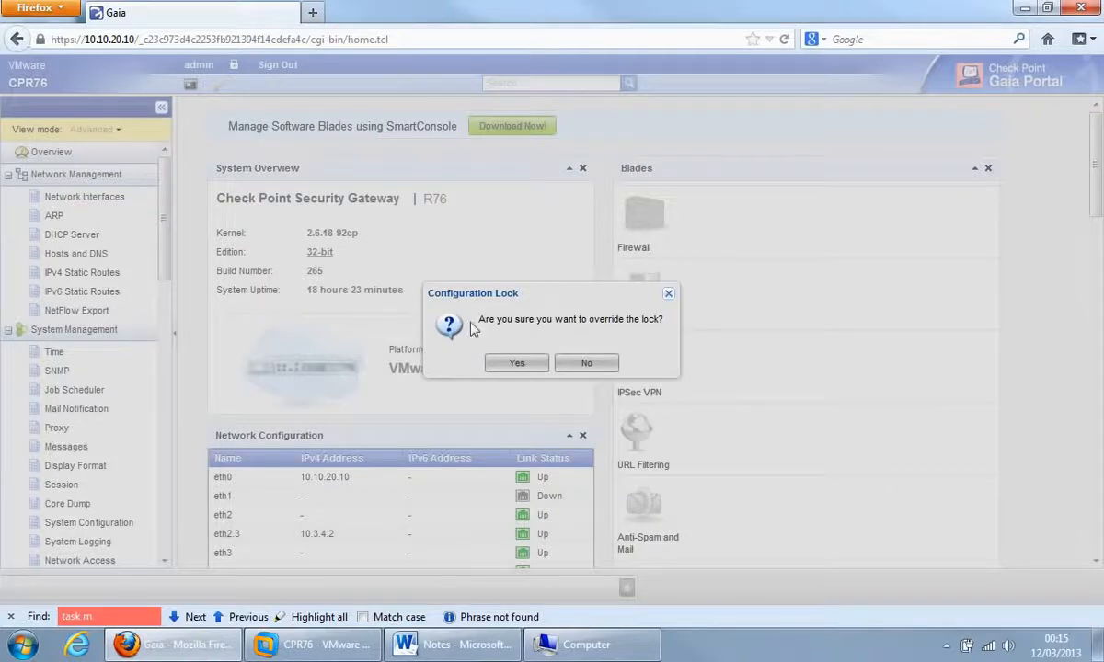
click(506, 367)
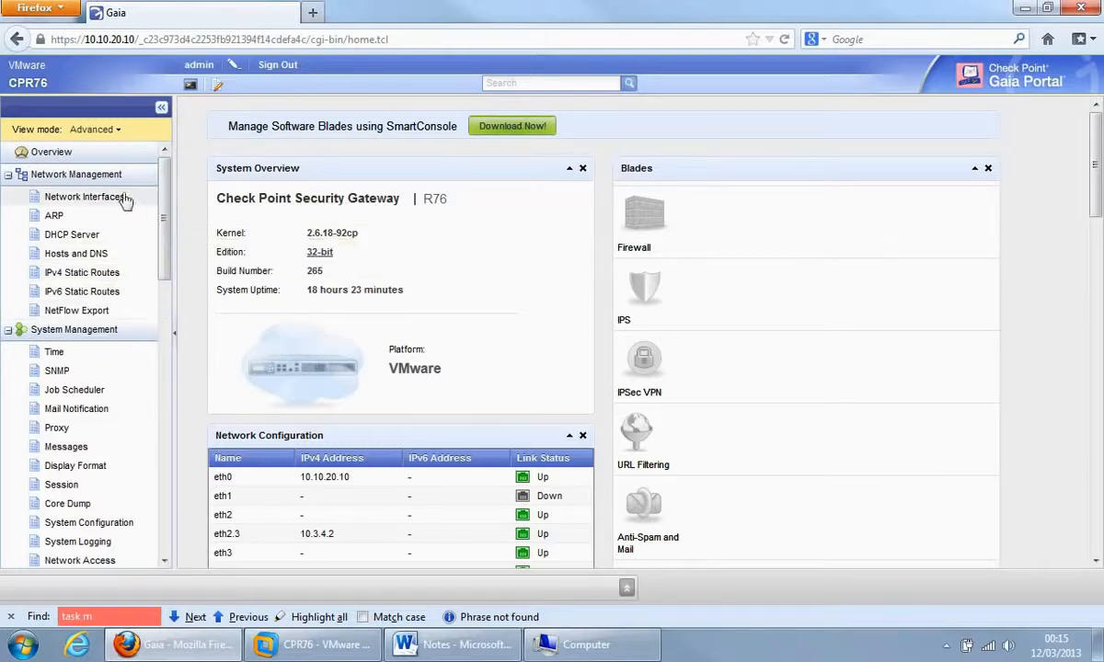
click(61, 199)
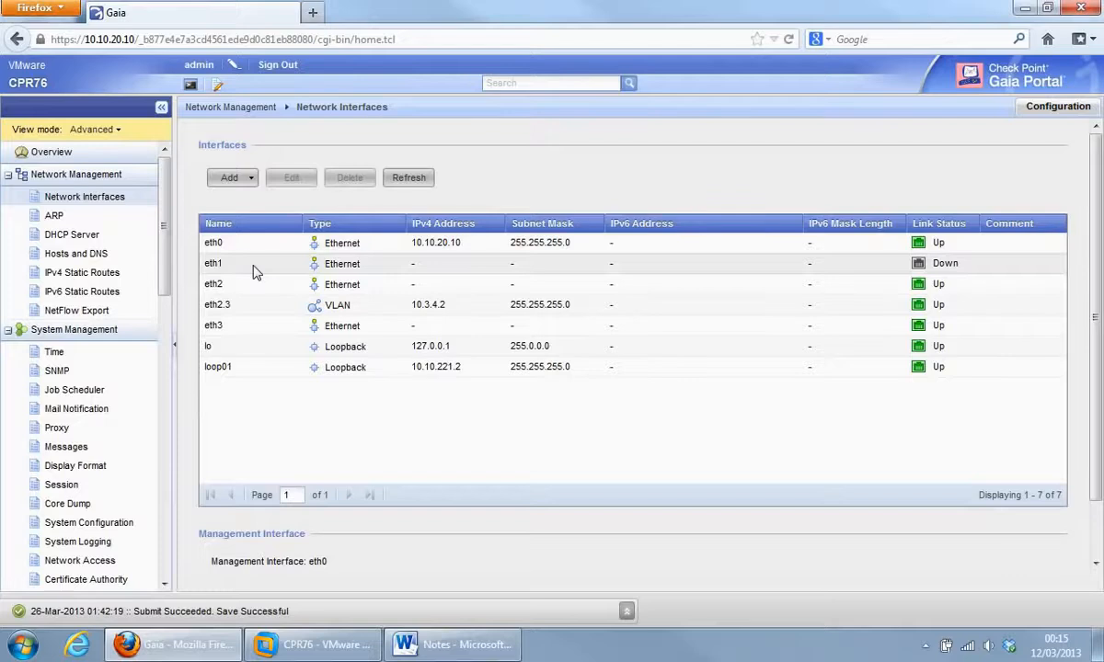
Enable eth1 with IPv4 address 10.20.30.8 and mask 255.255.255.0, keeping Auto Negotiation on.
click(255, 272)
double_click(255, 272)
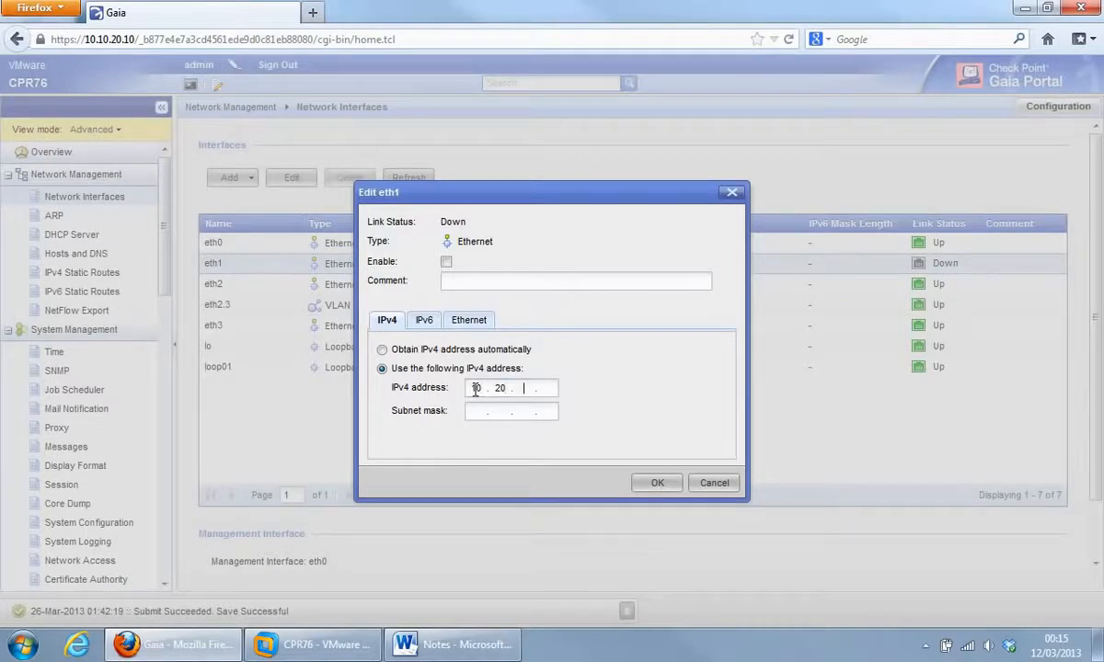
text(30 )
text(255 . )
text(2552550)
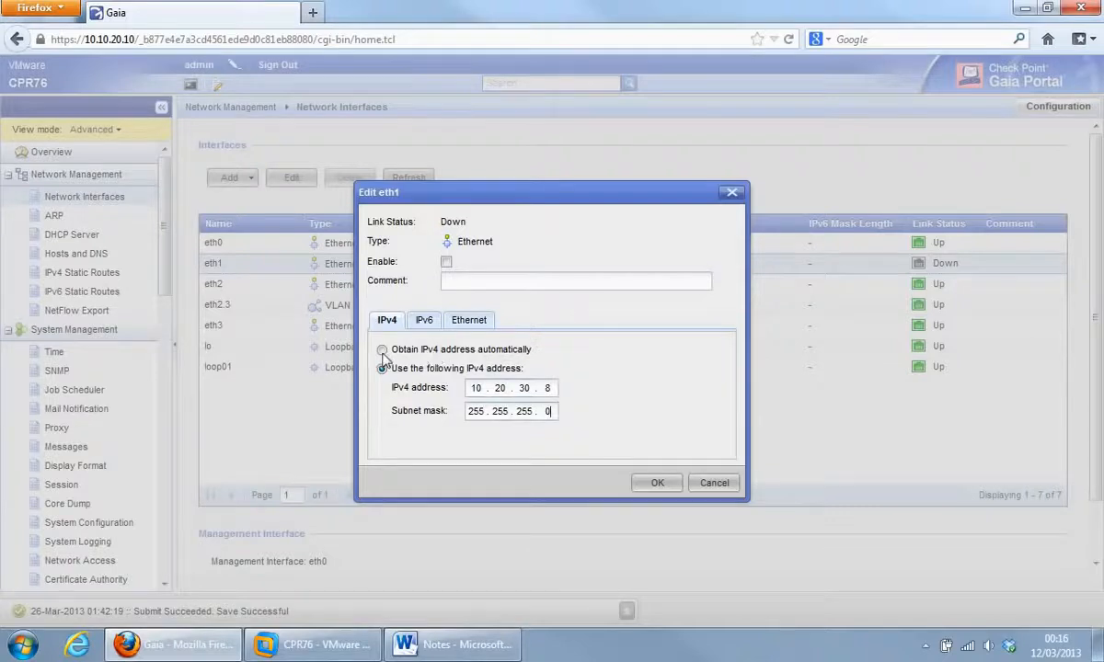
click(424, 324)
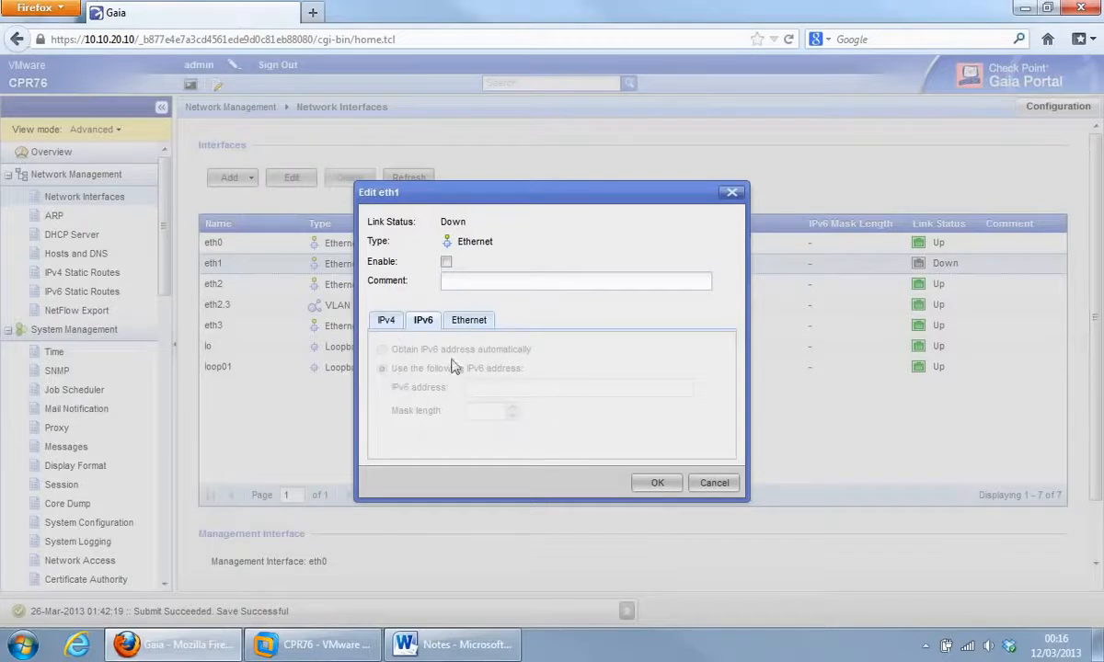
click(472, 327)
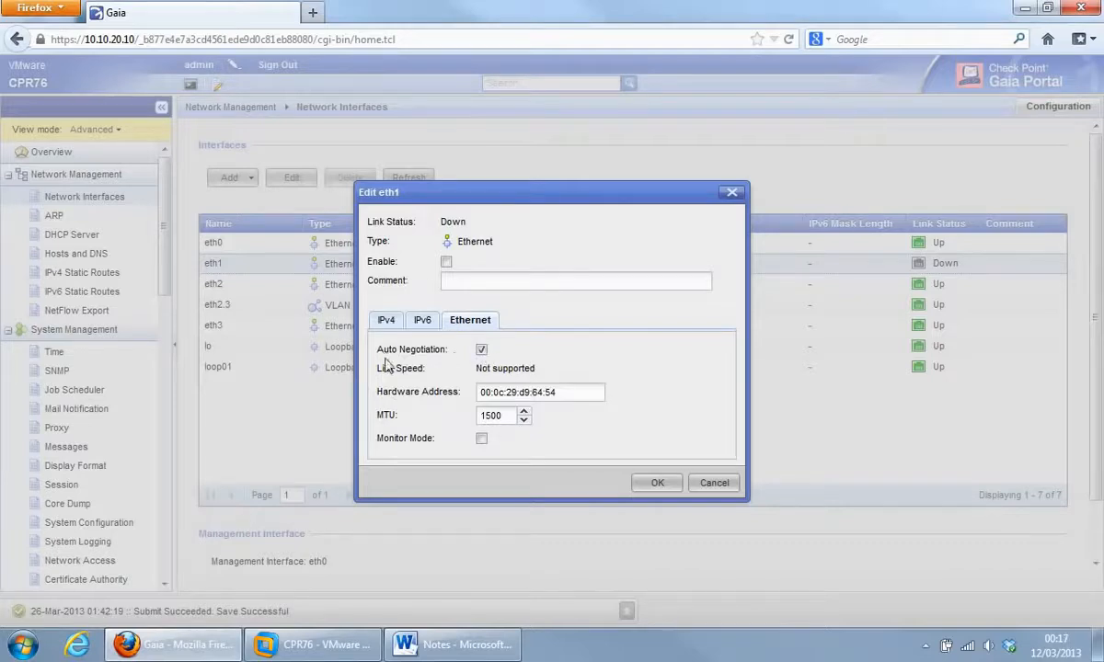
click(481, 351)
click(481, 351)
click(446, 262)
click(659, 474)
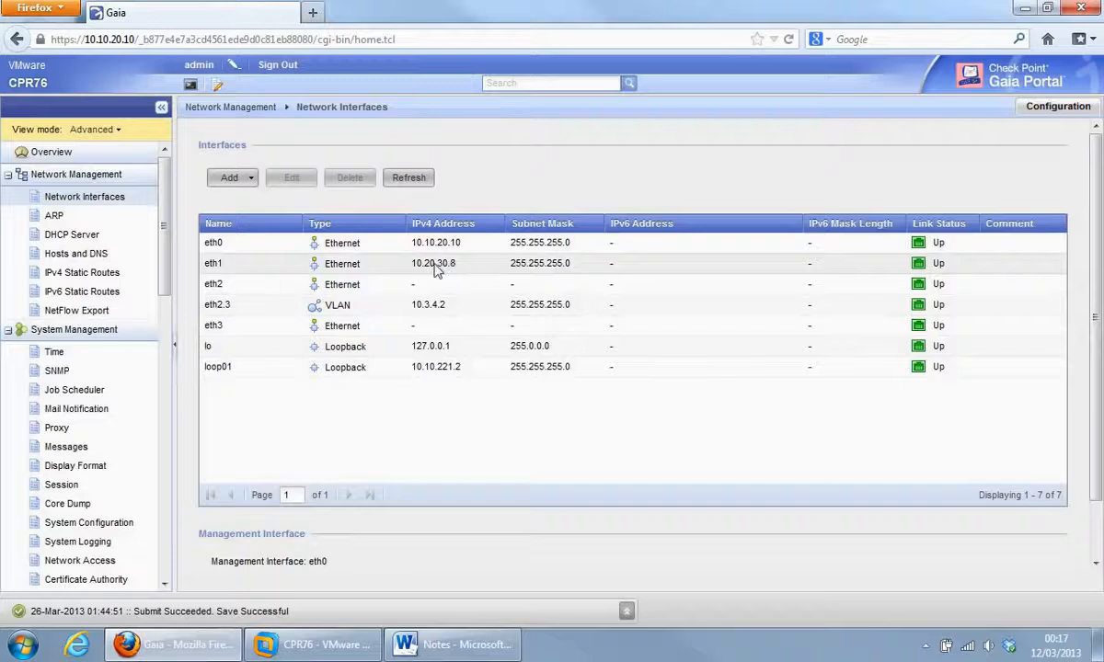
Choose Alias from the Add menu above the Interfaces table.
click(250, 180)
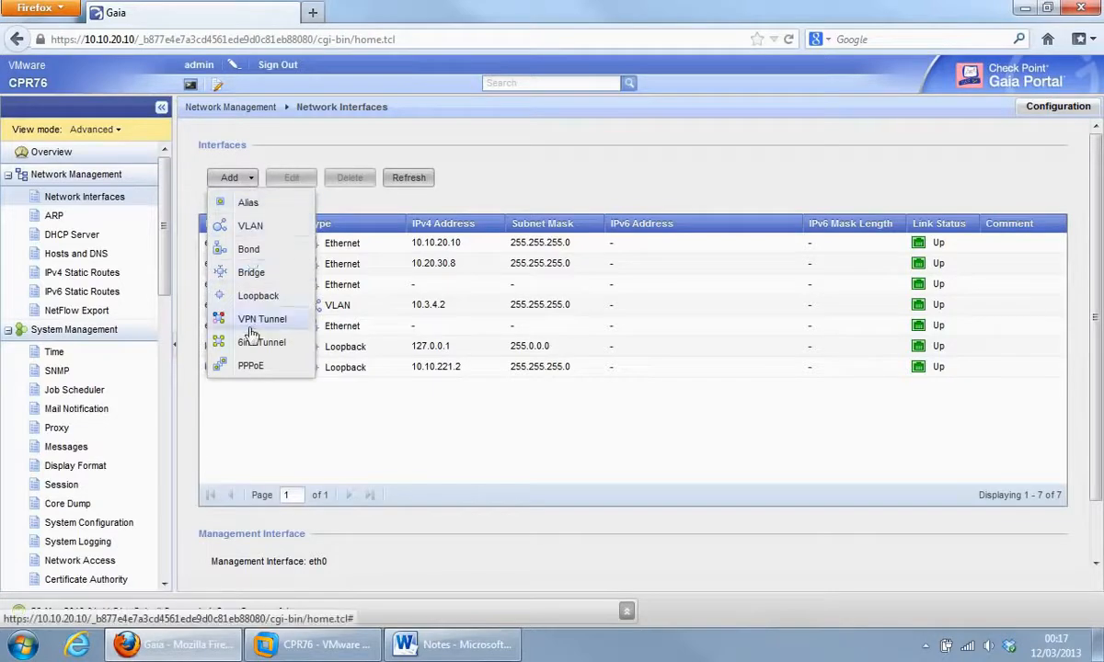
click(250, 204)
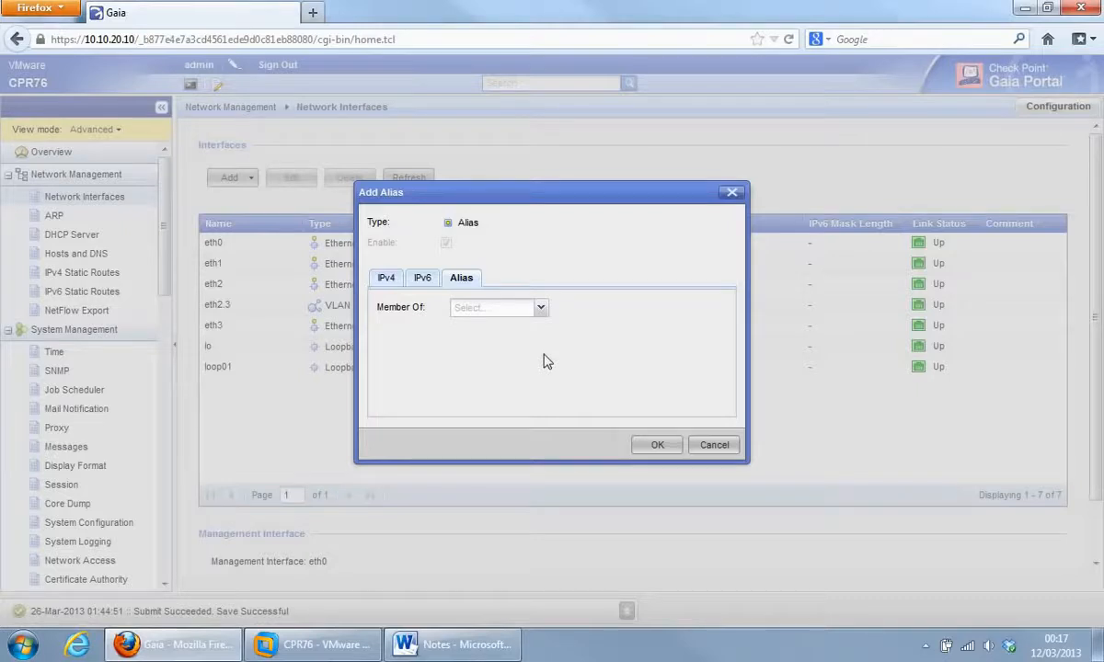
Create alias eth1:1 on eth1 with IPv4 10.2.2.5 and mask 255.255.255.0.
click(541, 308)
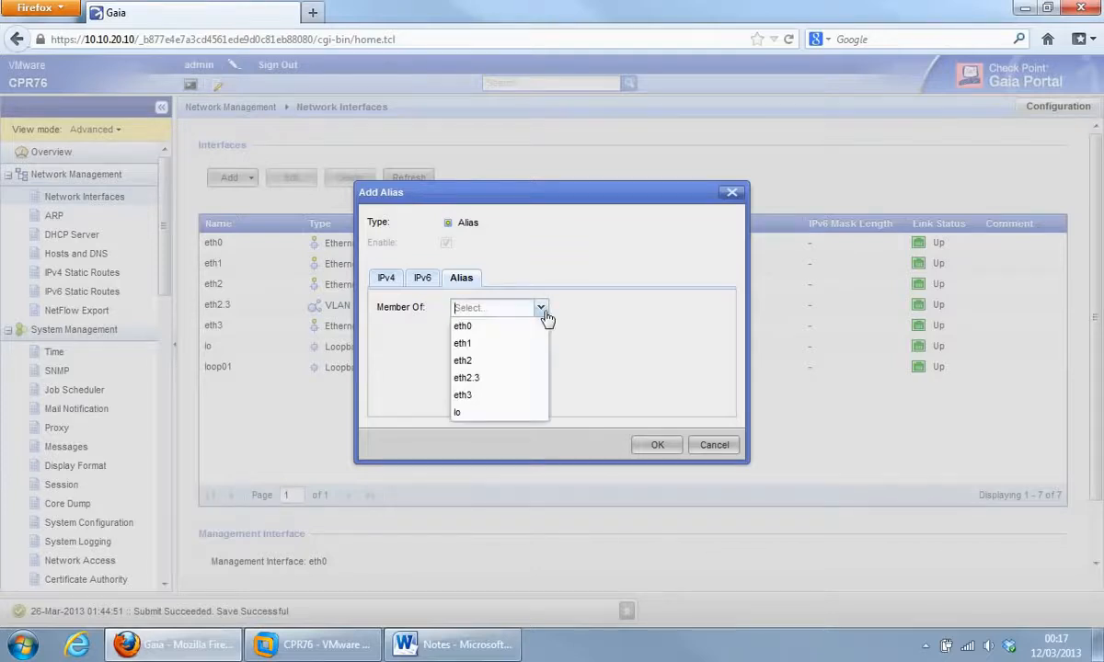
click(475, 350)
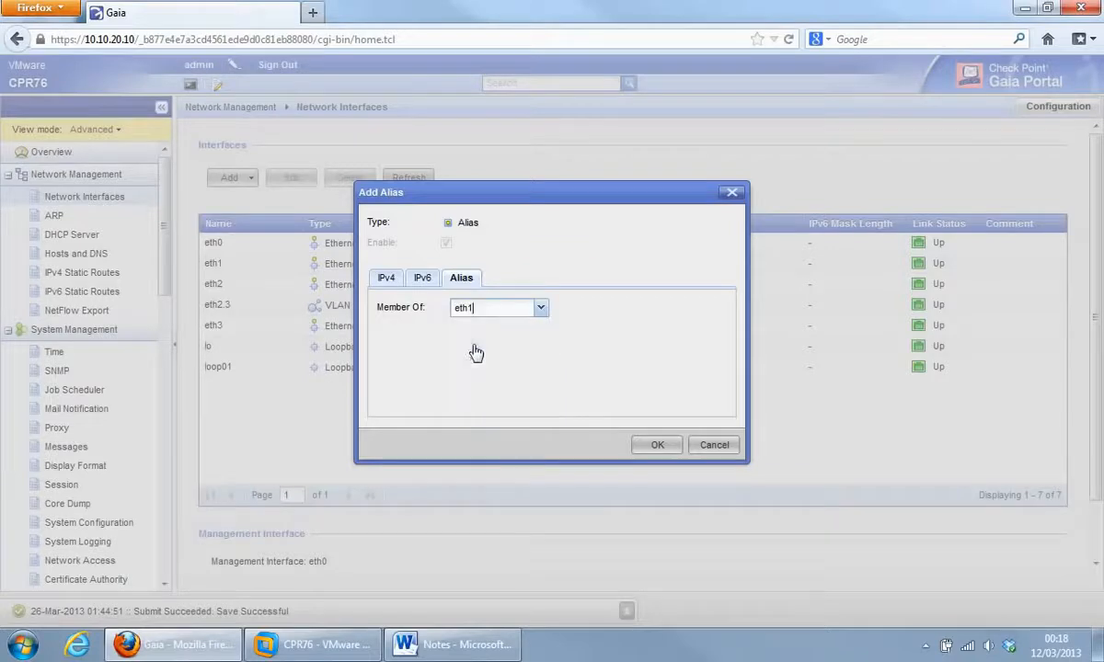
click(387, 282)
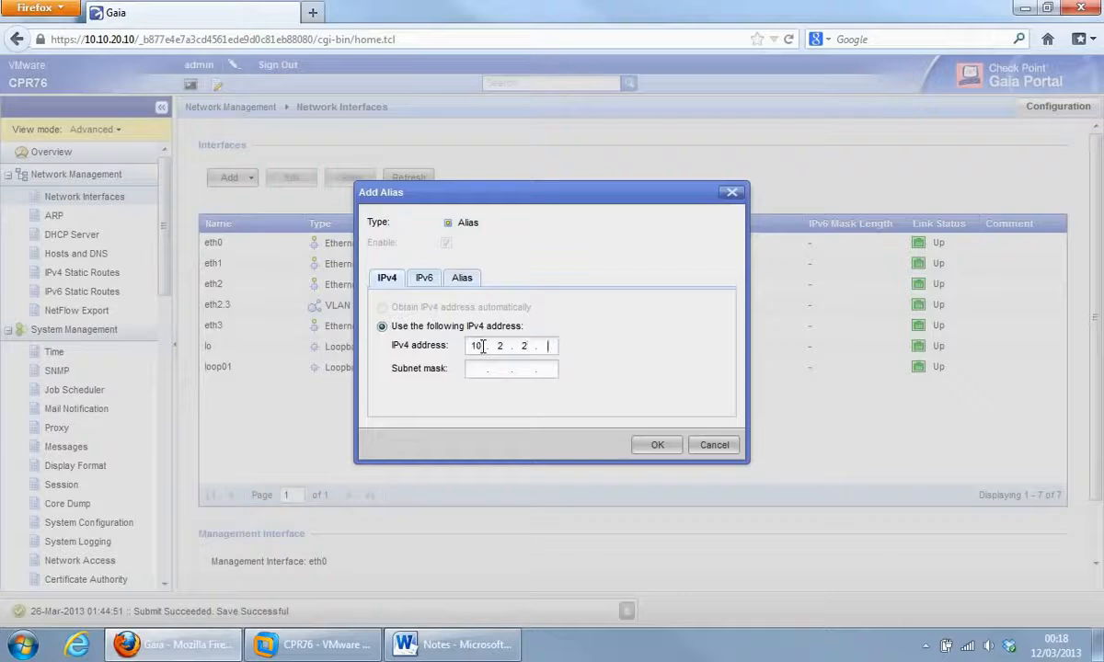
text(255...)
key(Menu)
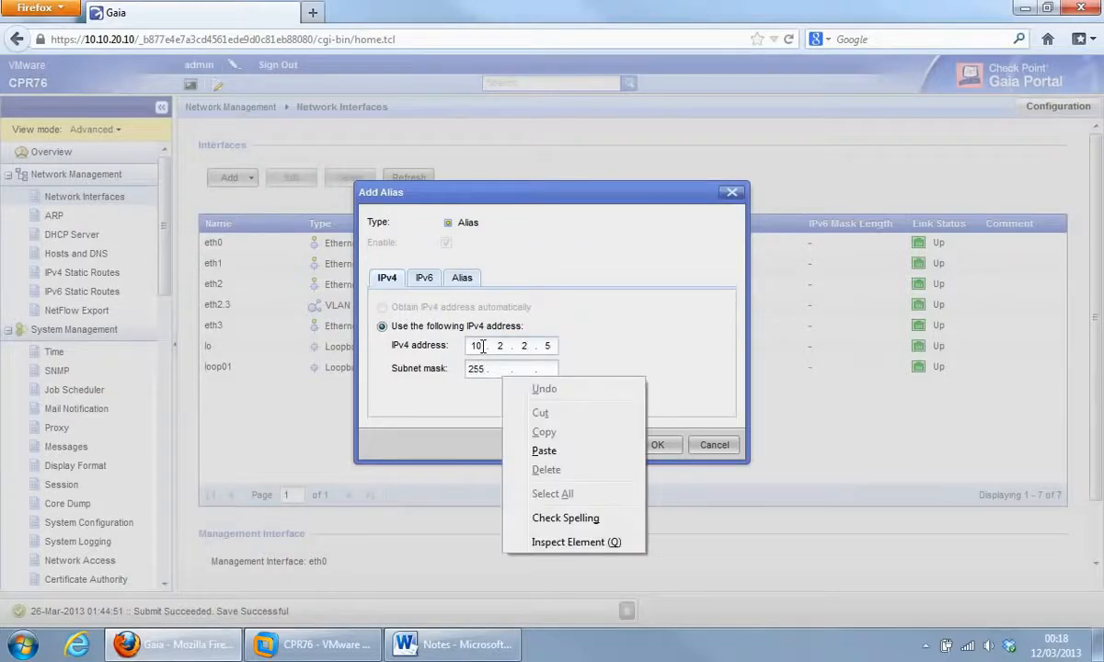
click(494, 368)
text(2 )
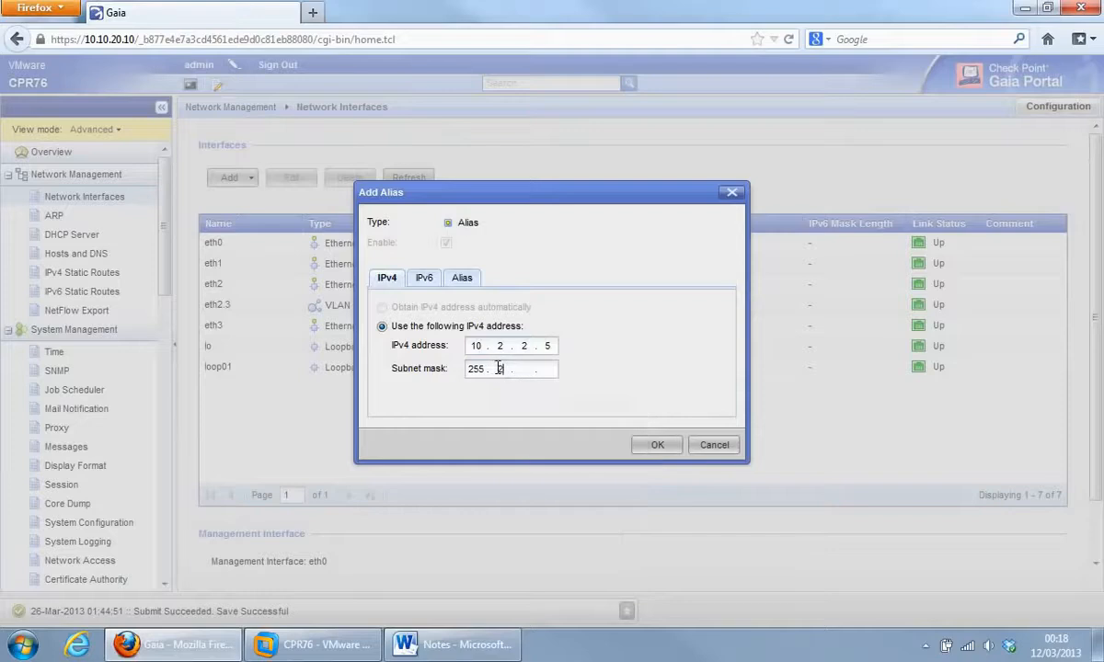
text(55 . 255)
click(461, 279)
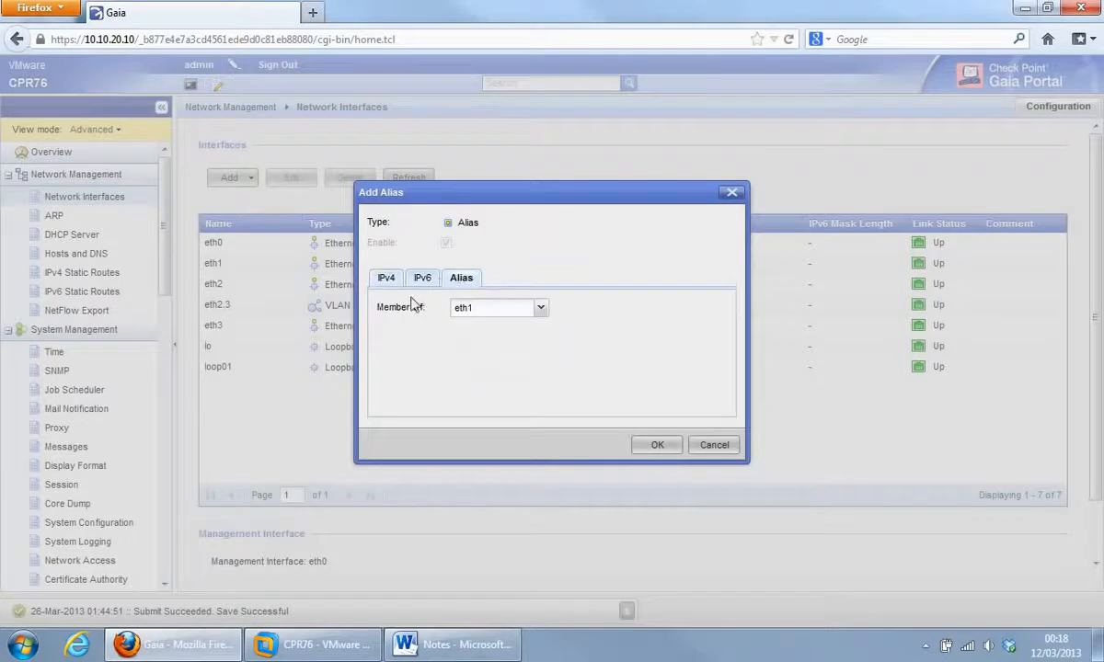
click(658, 450)
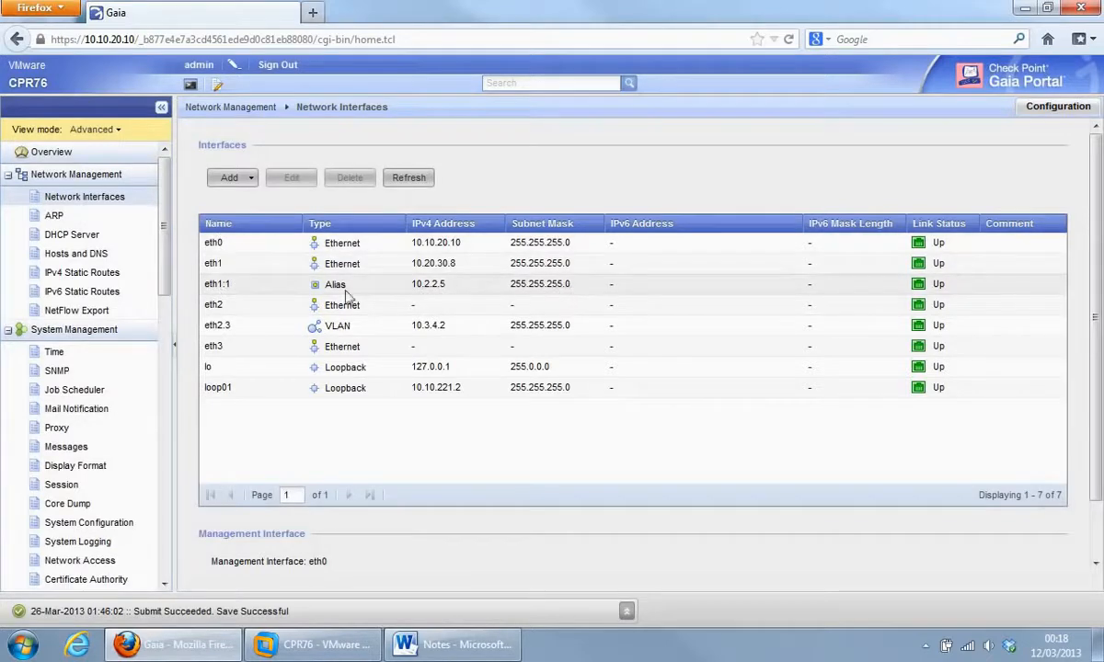
Expand the Add menu of interface types above the interfaces table.
click(251, 180)
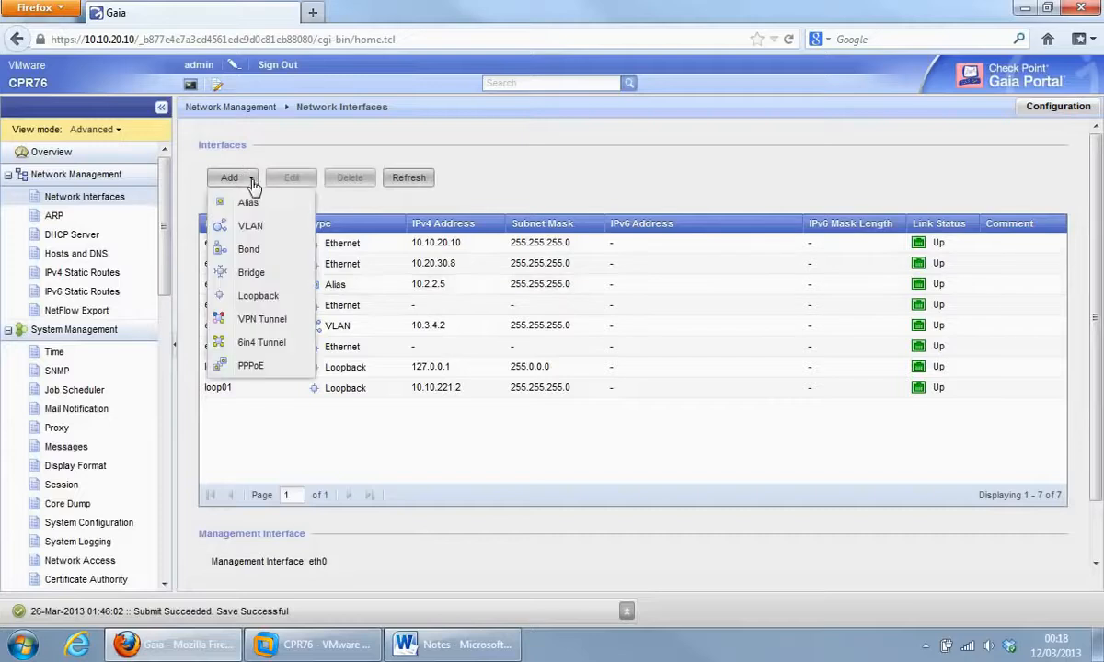
Start a new VLAN with VLAN ID 3 on parent interface eth0.
click(250, 226)
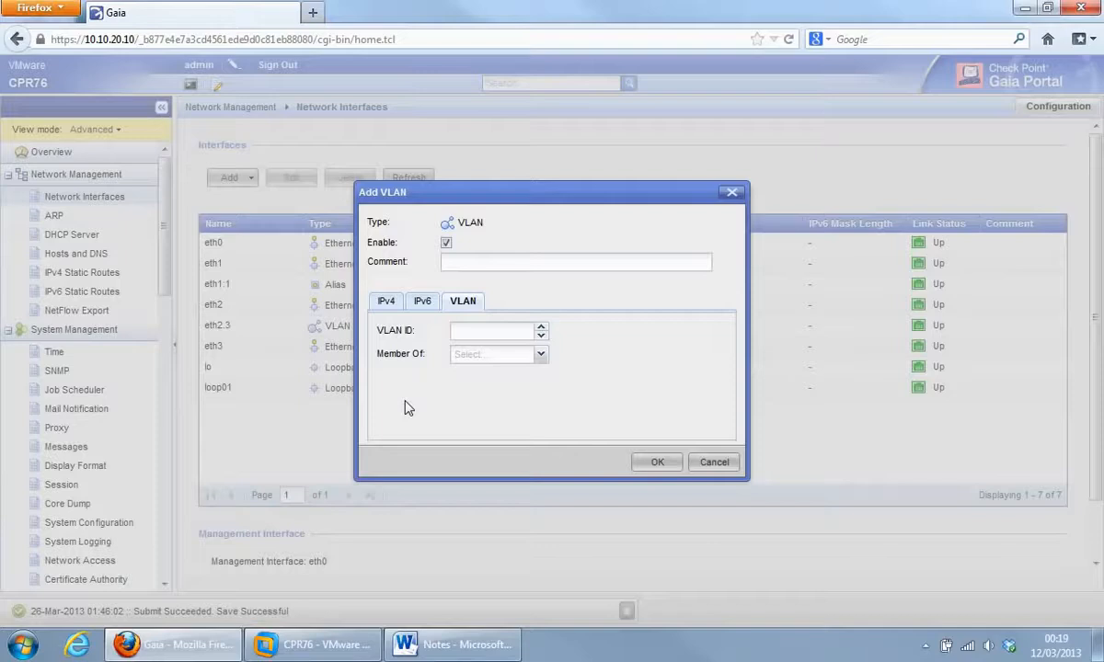
click(471, 329)
text(3)
click(542, 359)
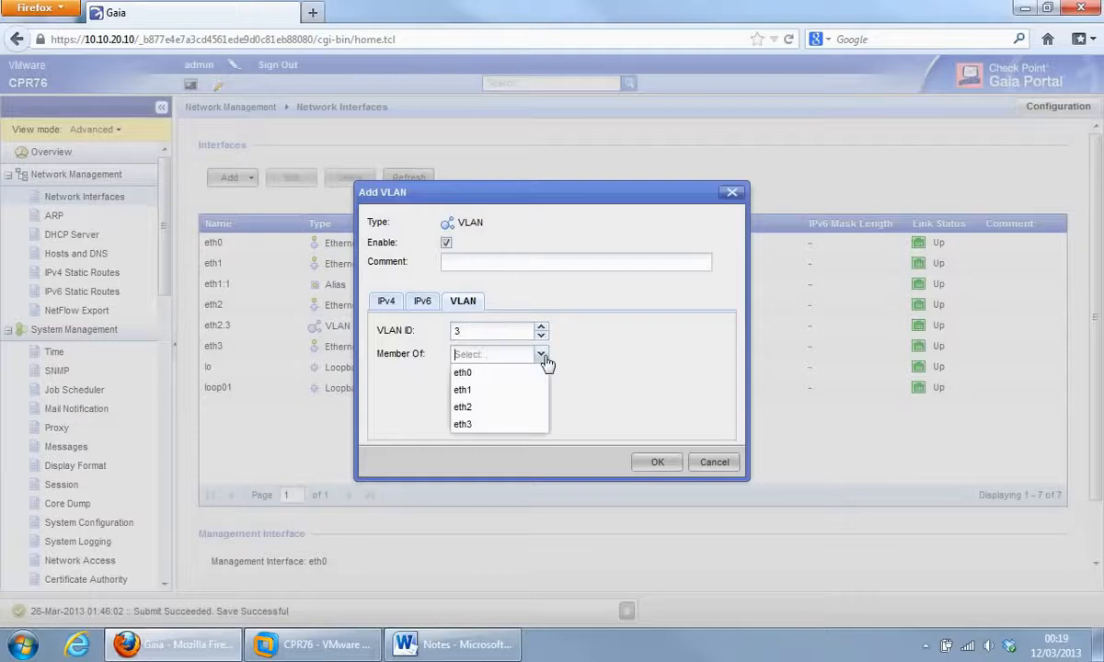
click(469, 375)
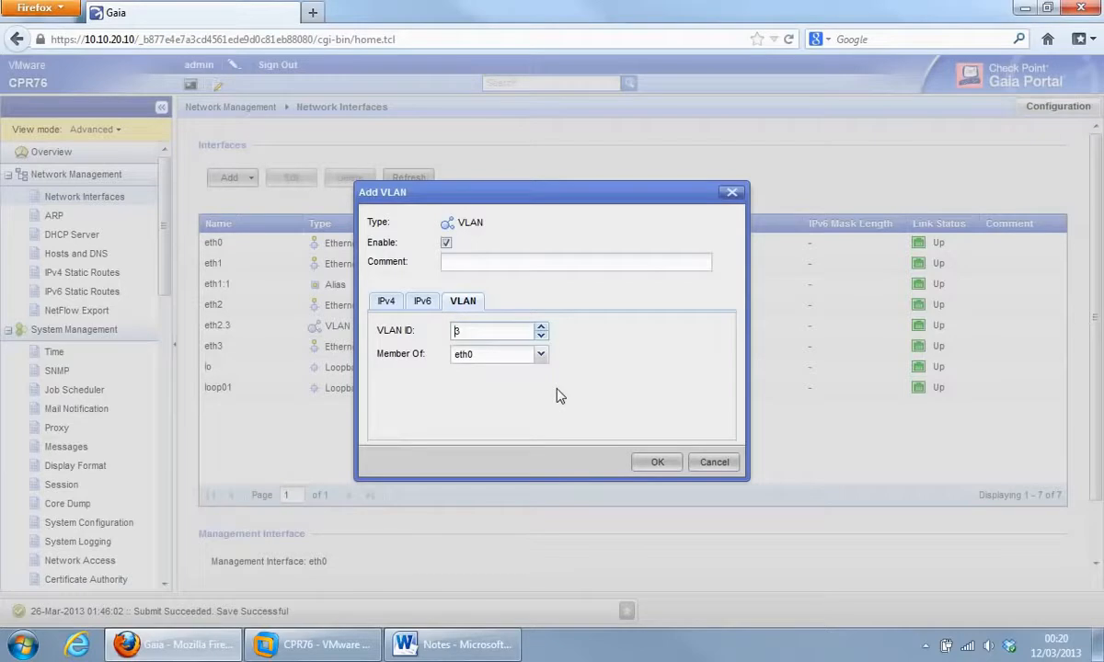
Give VLAN eth0.3 IPv4 address 2.5.6.7 with mask 255.255.255.0 and save it.
click(385, 304)
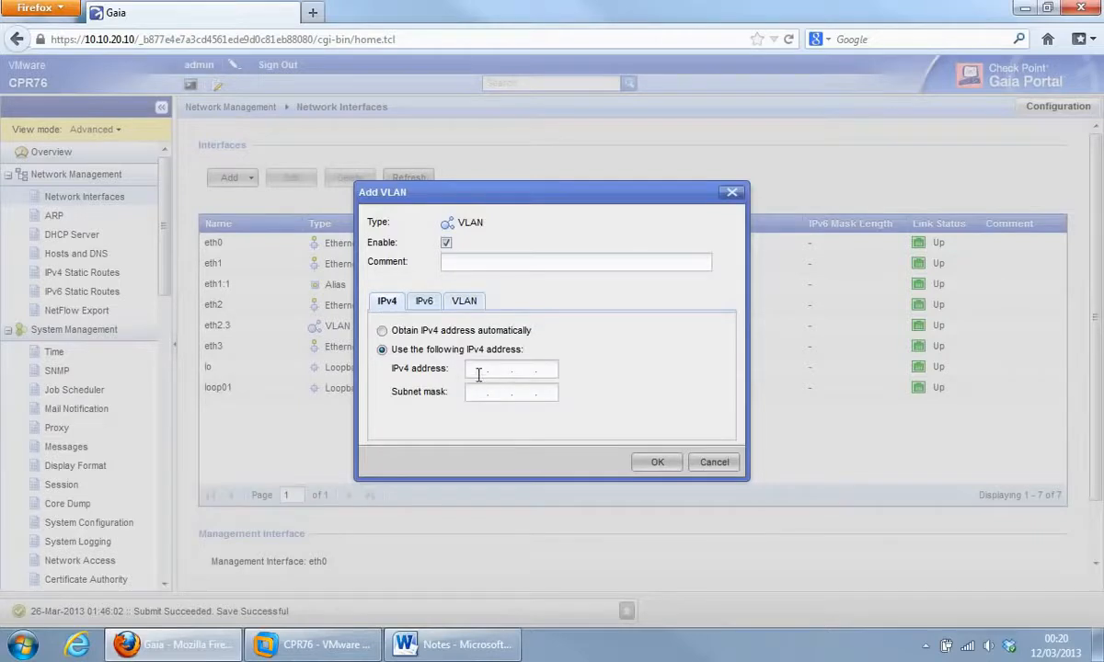
click(477, 374)
text(2.5.6.7)
click(475, 394)
text(255.255.255.0)
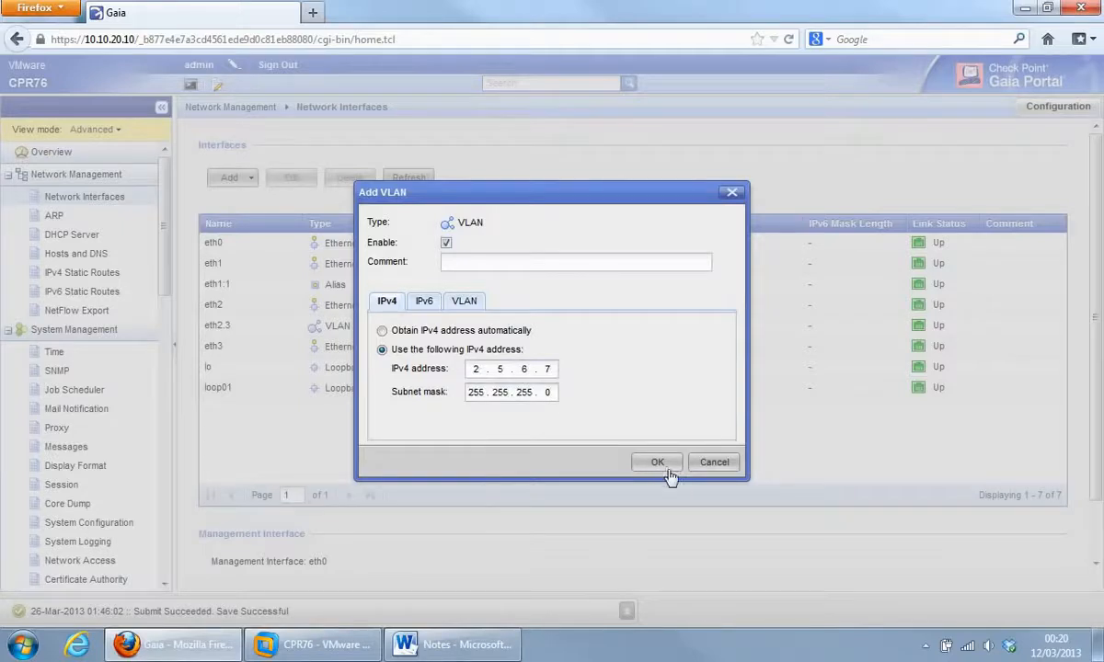
click(460, 300)
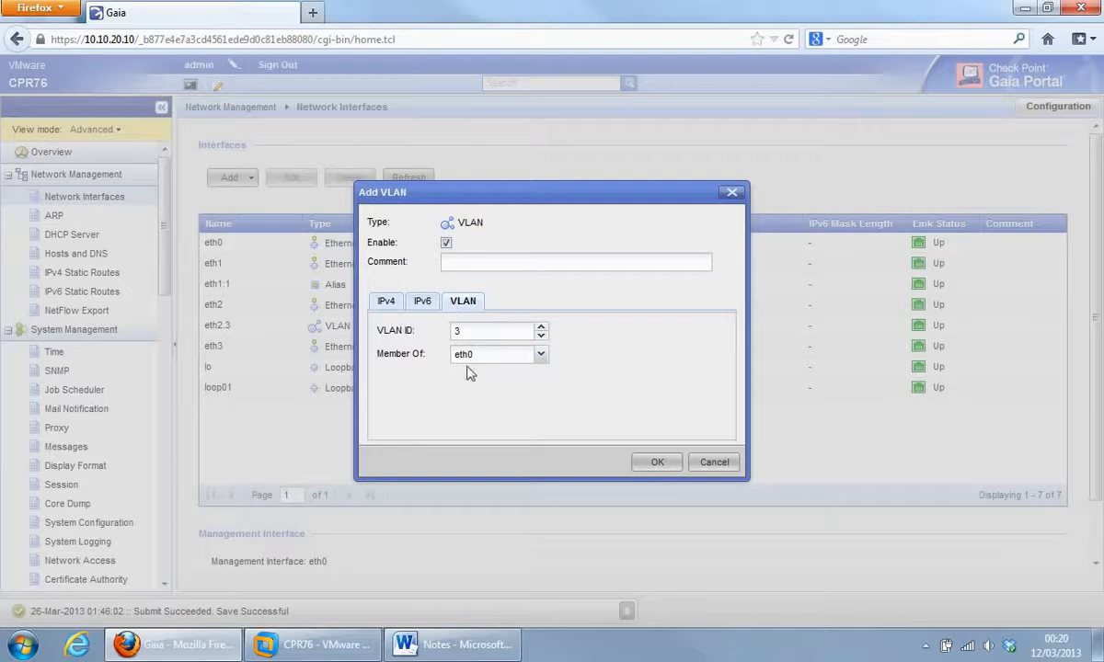
click(677, 471)
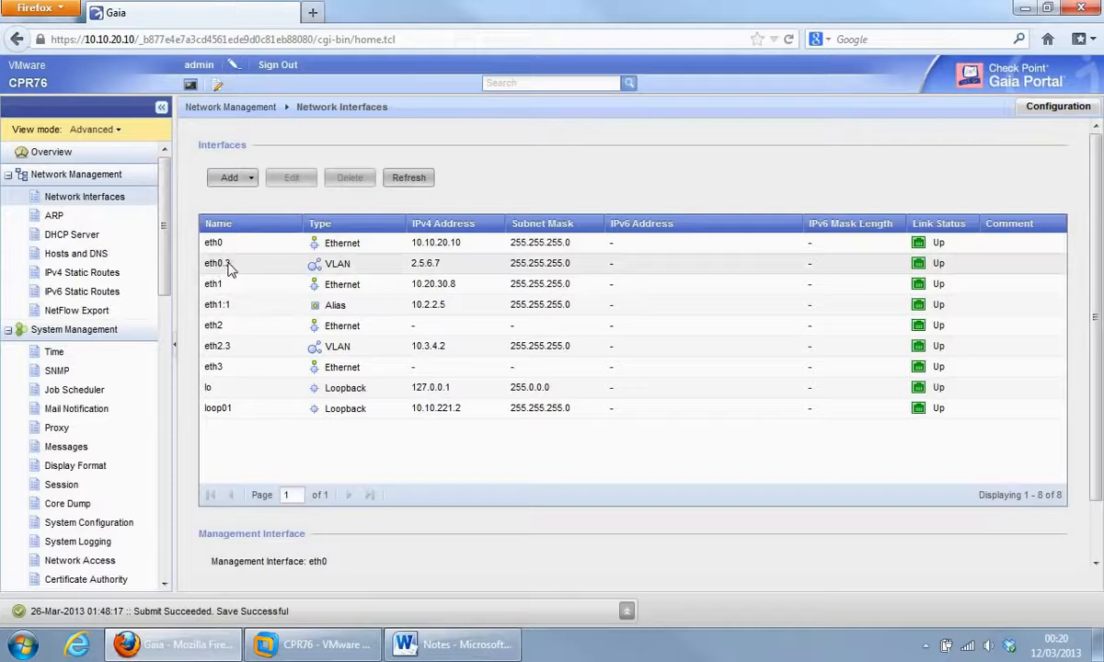
Choose Bond from the Add menu to open a blank Add Bond form.
click(250, 179)
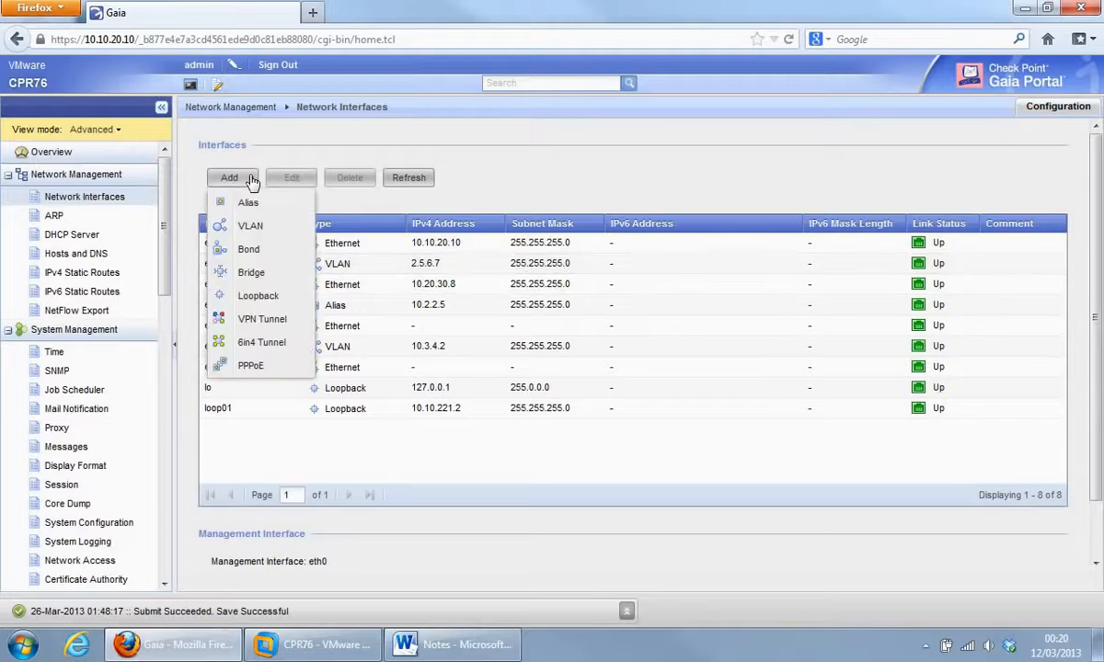
click(248, 249)
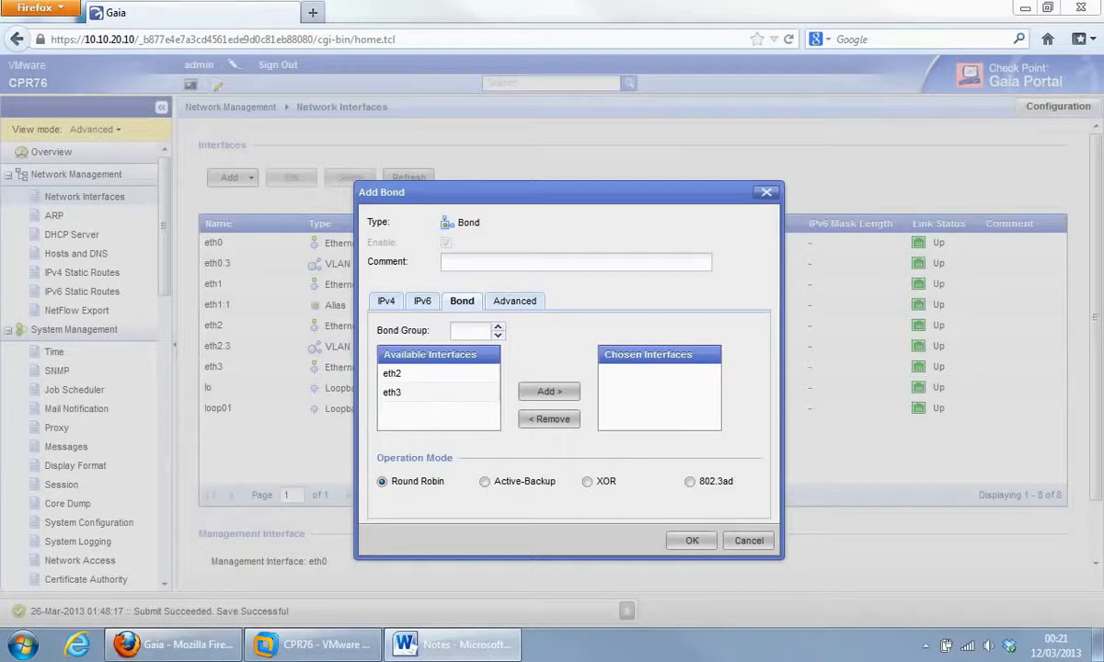
Make eth2 and eth3 bond members, set Bond Group 5, and show the IPv4 settings.
click(401, 377)
click(548, 393)
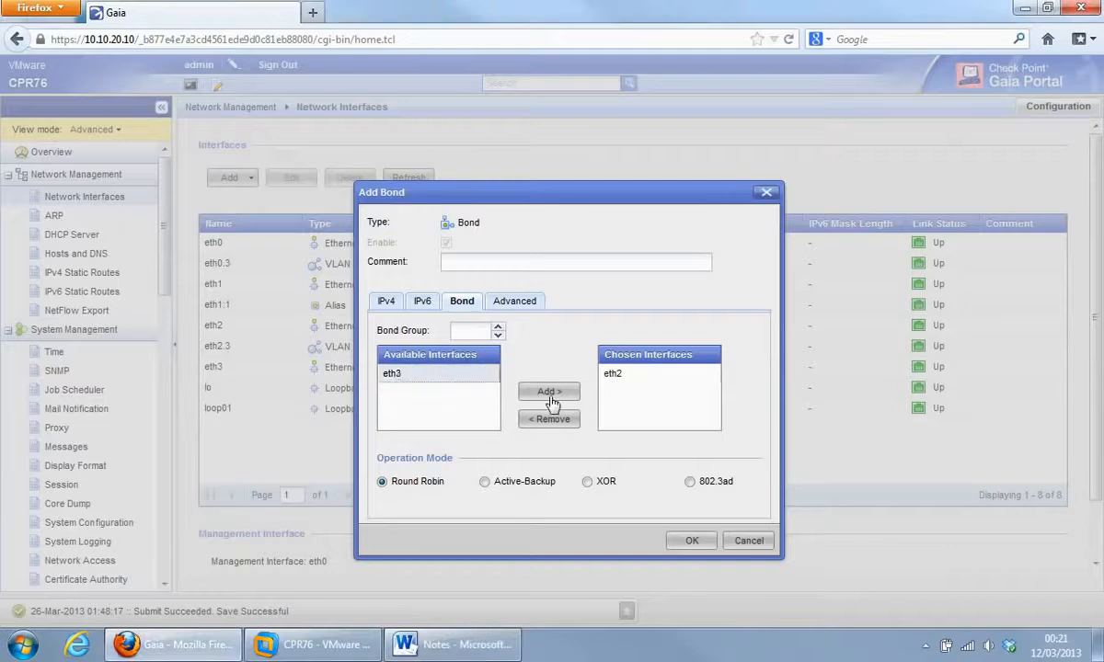
click(550, 395)
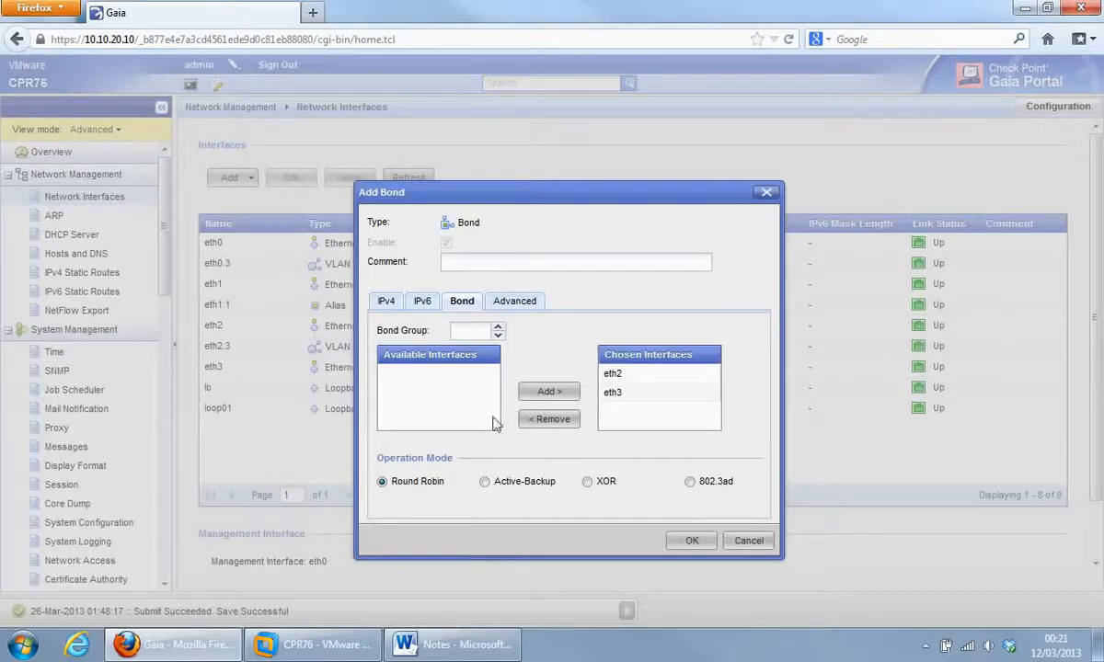
click(476, 334)
text(5)
click(384, 304)
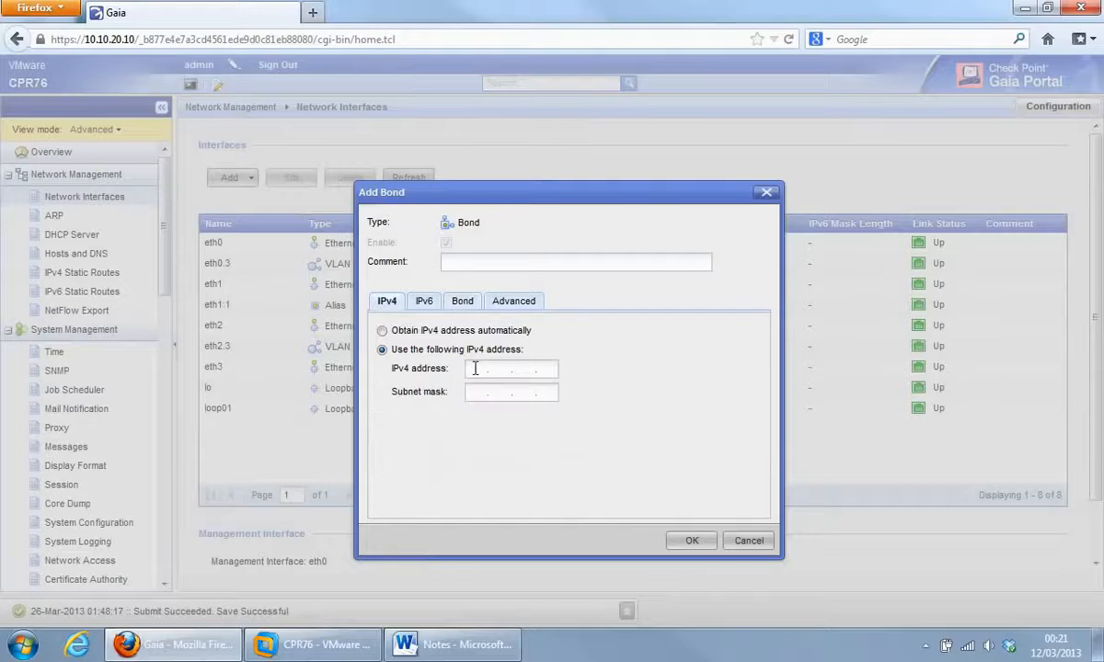
Review the bond's Bond, IPv4 and Advanced settings, then cancel it without saving.
click(476, 369)
click(462, 302)
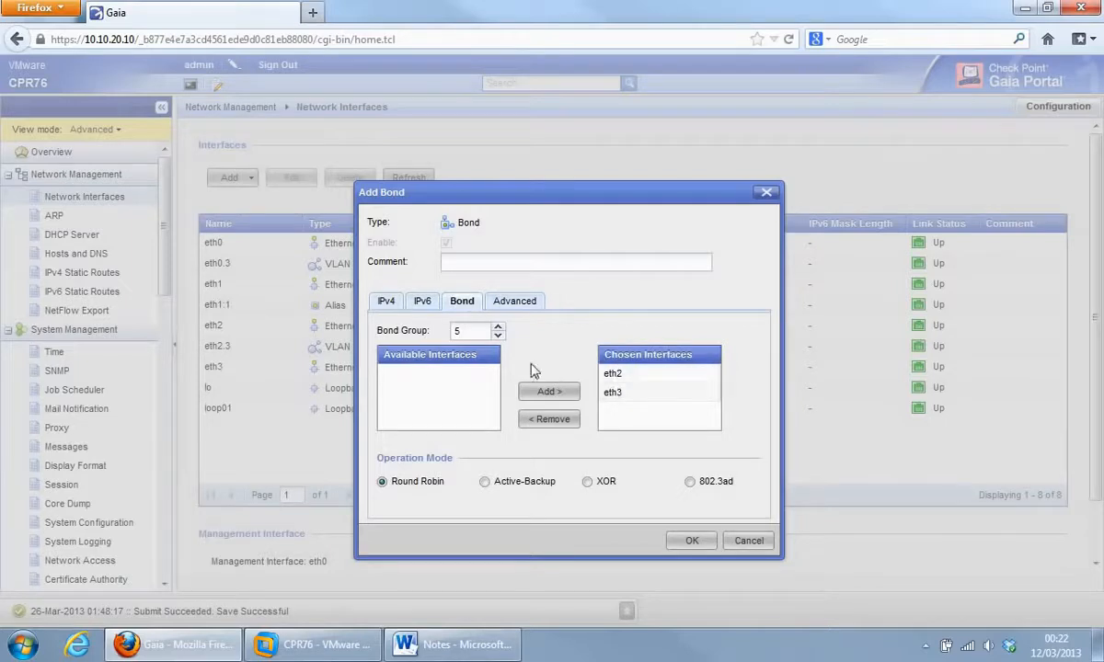
click(384, 301)
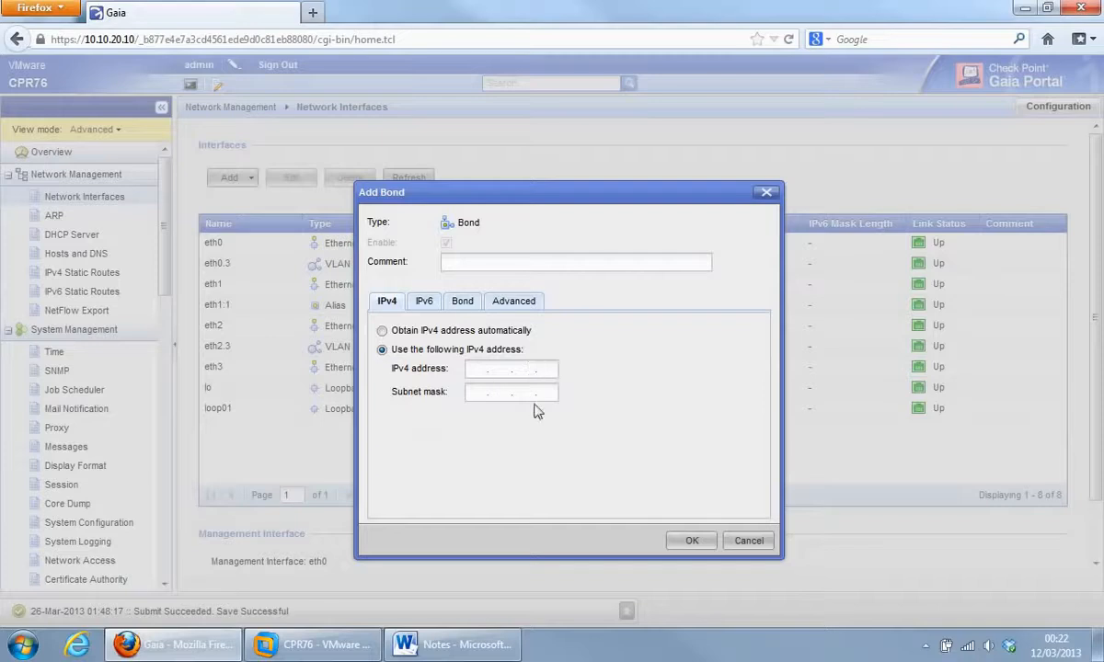
click(508, 311)
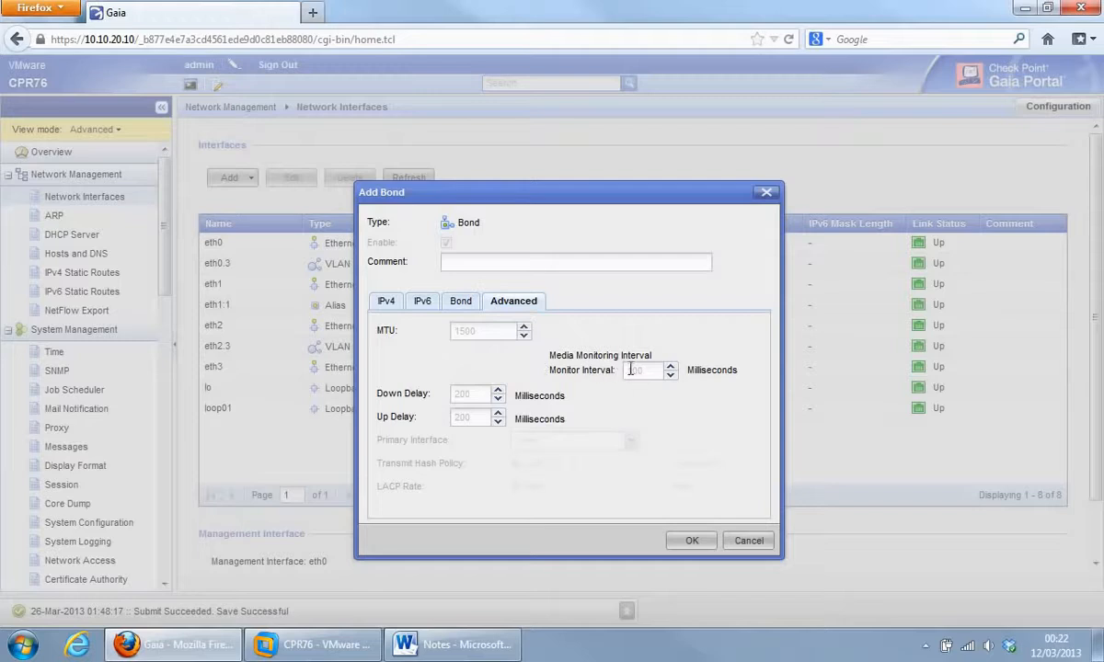
click(462, 305)
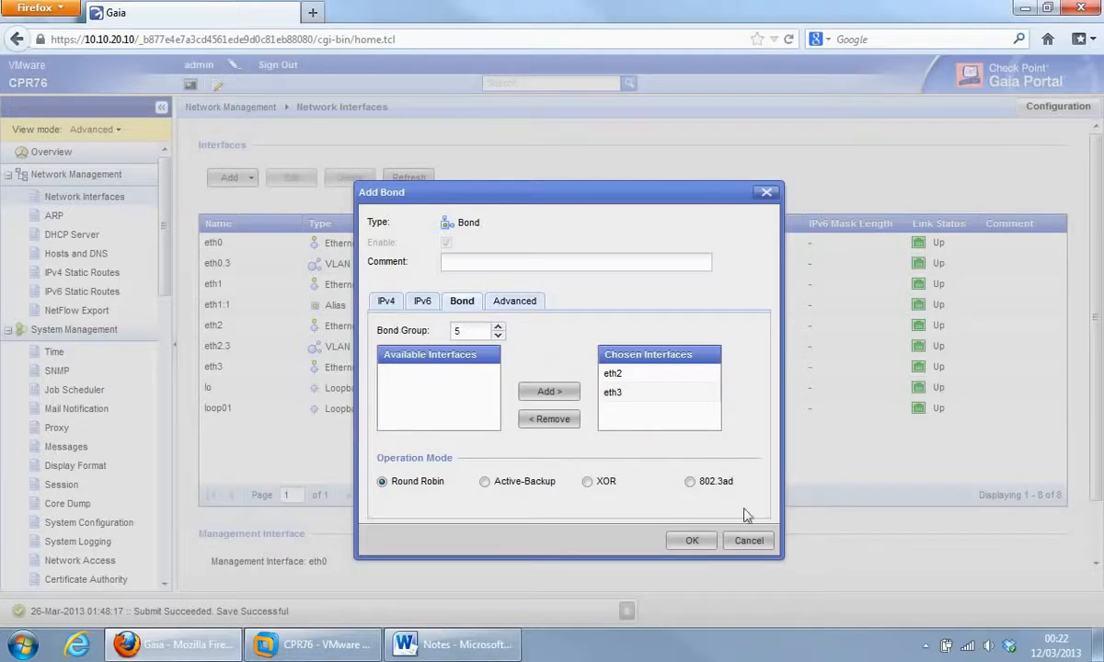
click(748, 540)
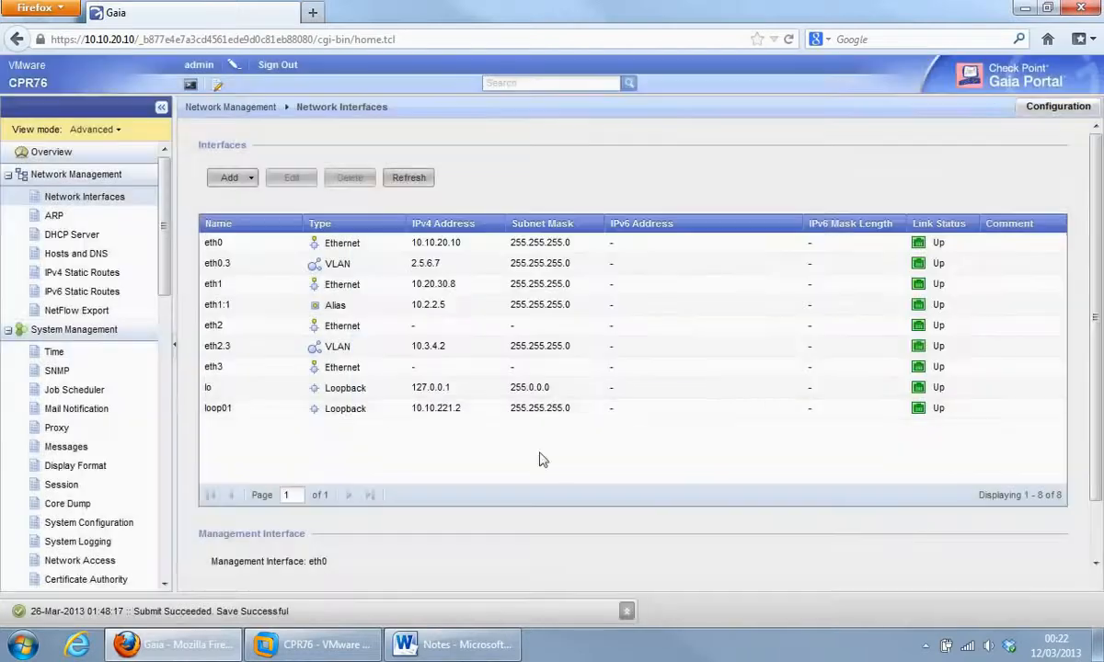
Start a new bridge interface from the Add menu and enter Bridge Group 3.
click(252, 179)
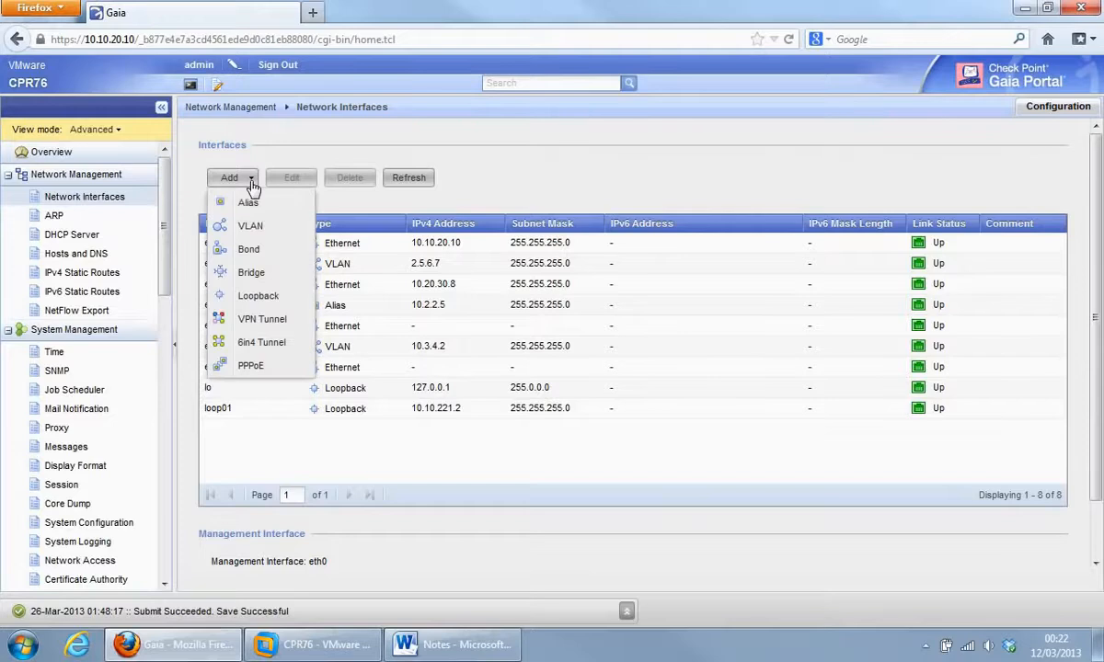
click(251, 273)
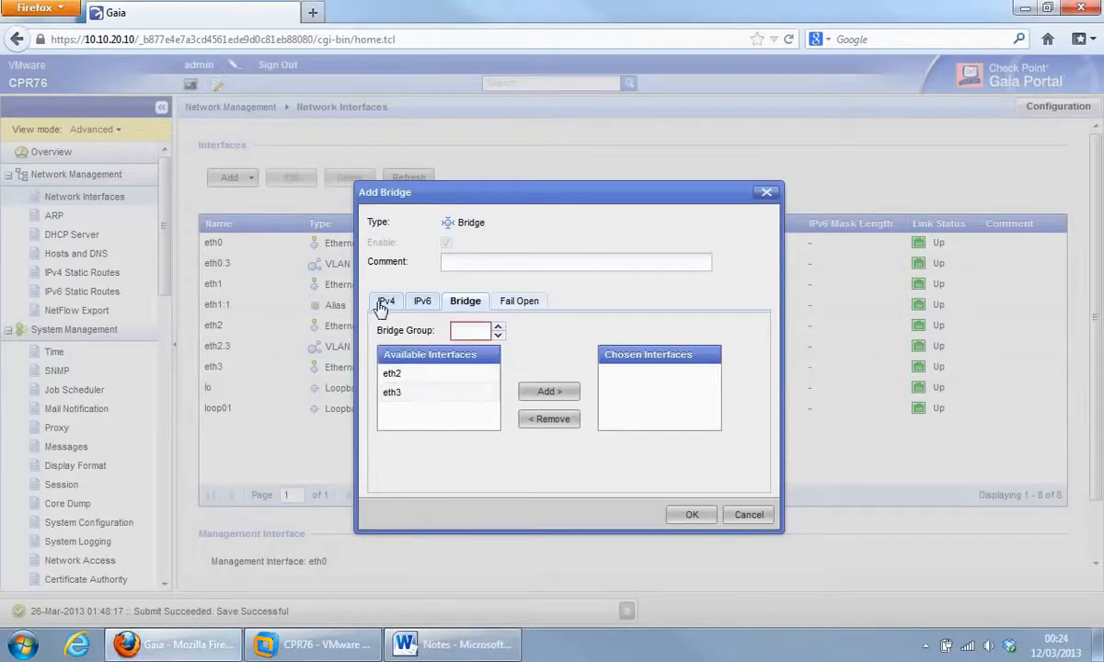
click(468, 333)
text(3)
Discard the unsaved bridge, then open an Add Loopback form and cancel it too.
click(749, 516)
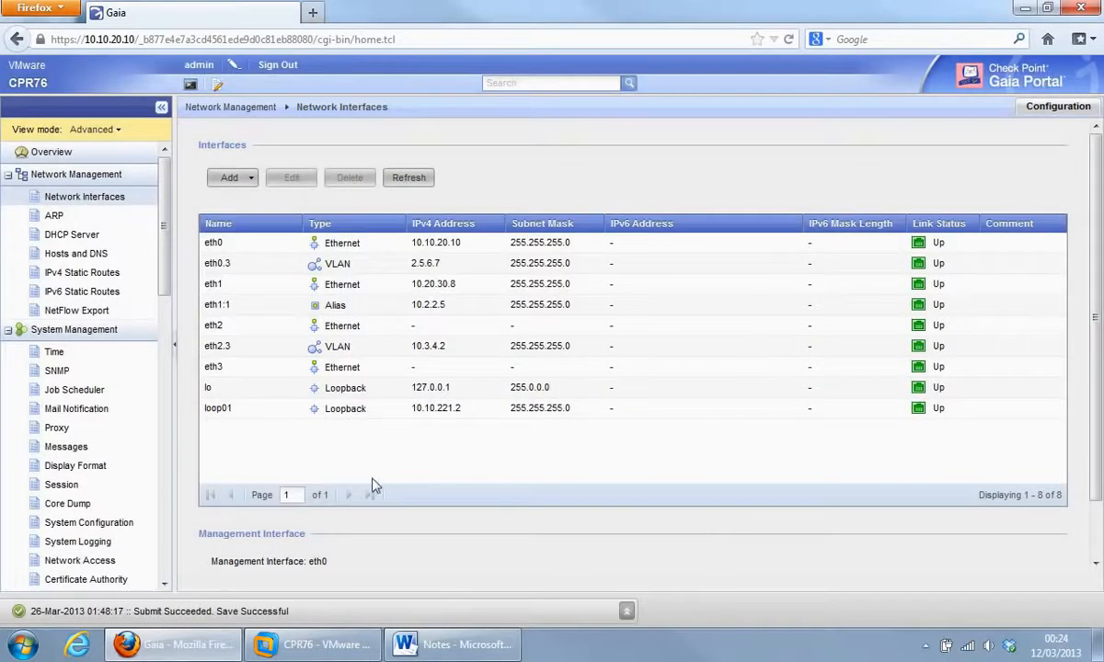
click(252, 179)
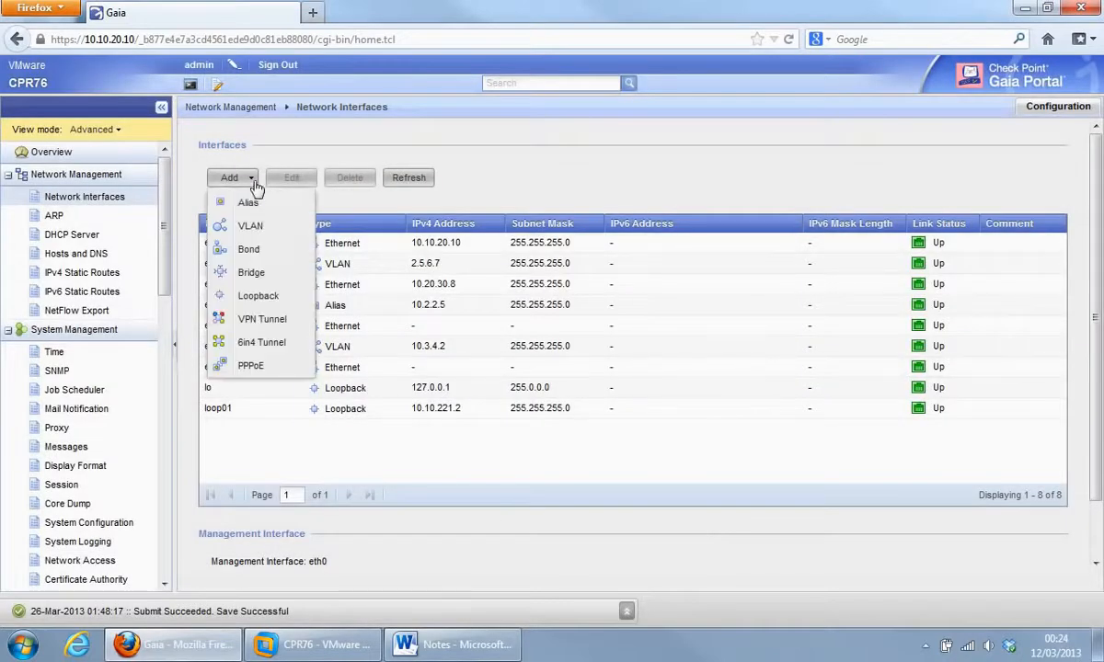
click(258, 297)
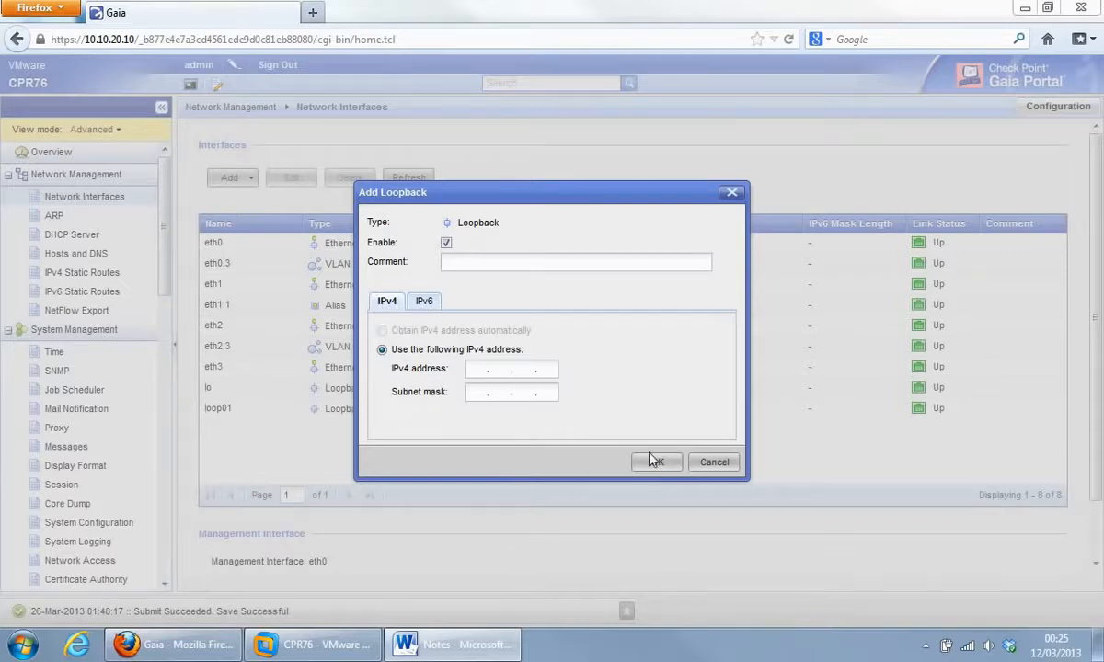
click(716, 462)
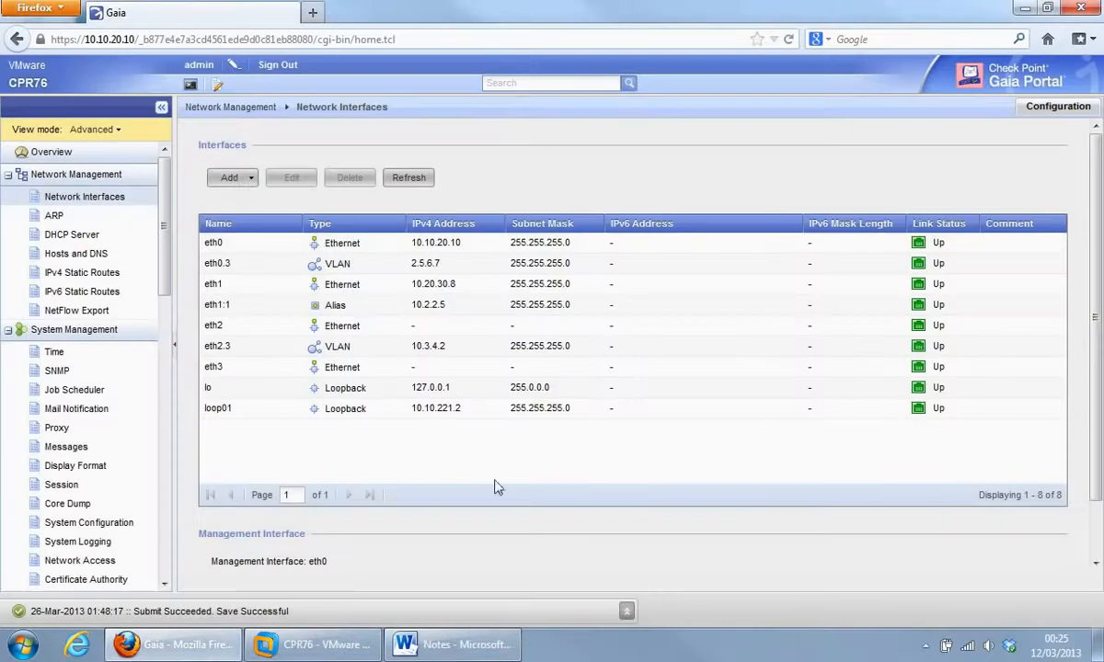
click(245, 179)
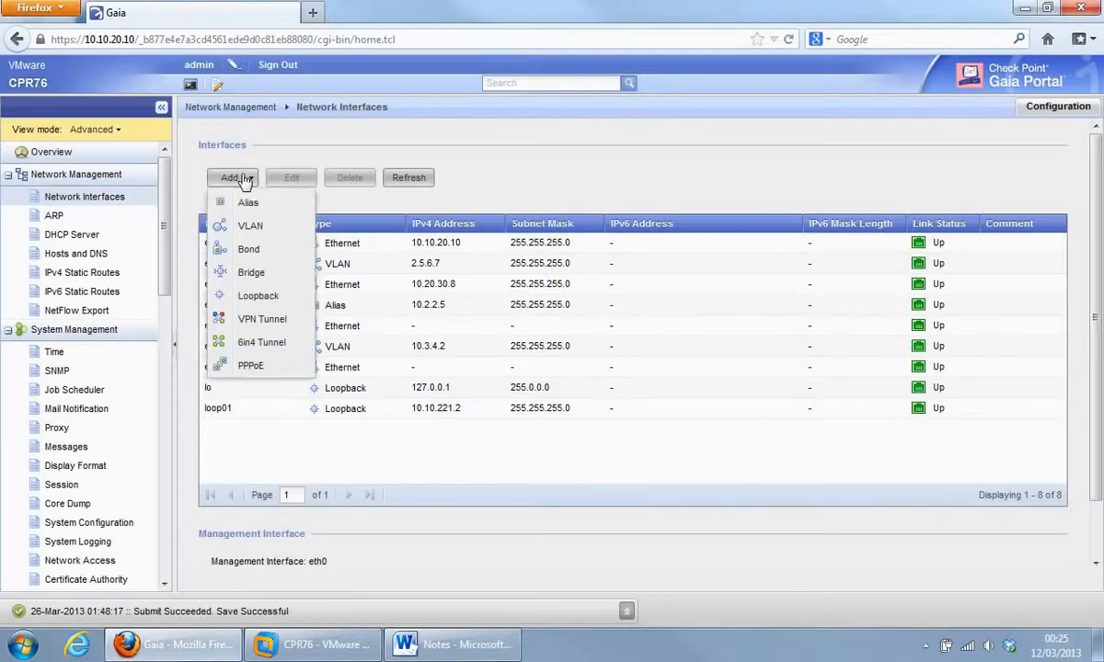
click(257, 322)
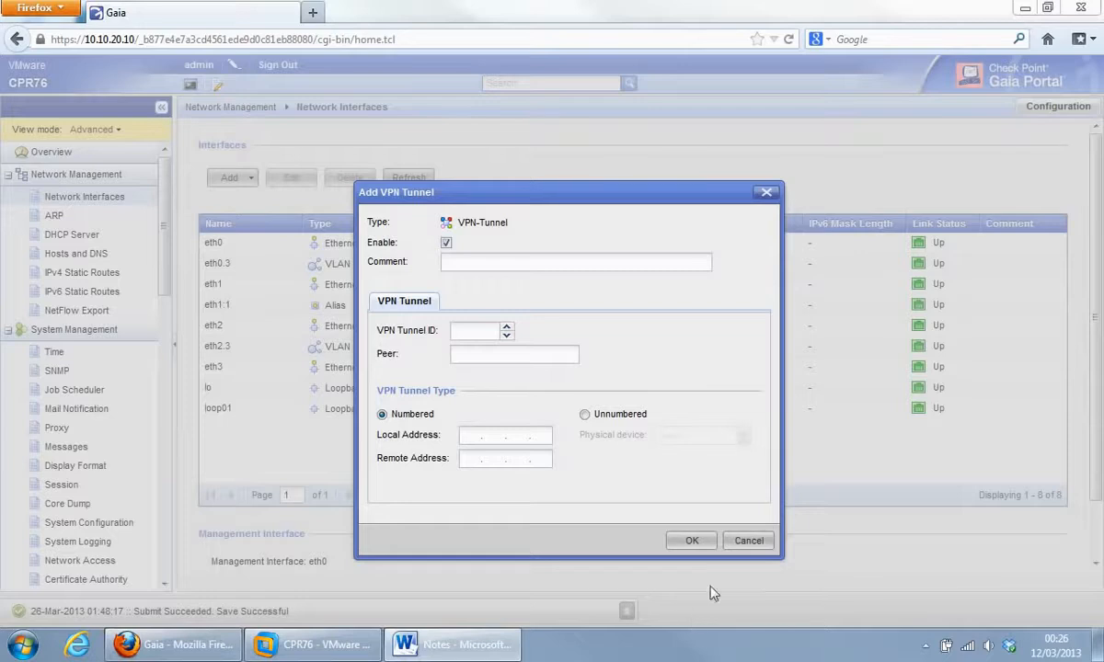
click(737, 548)
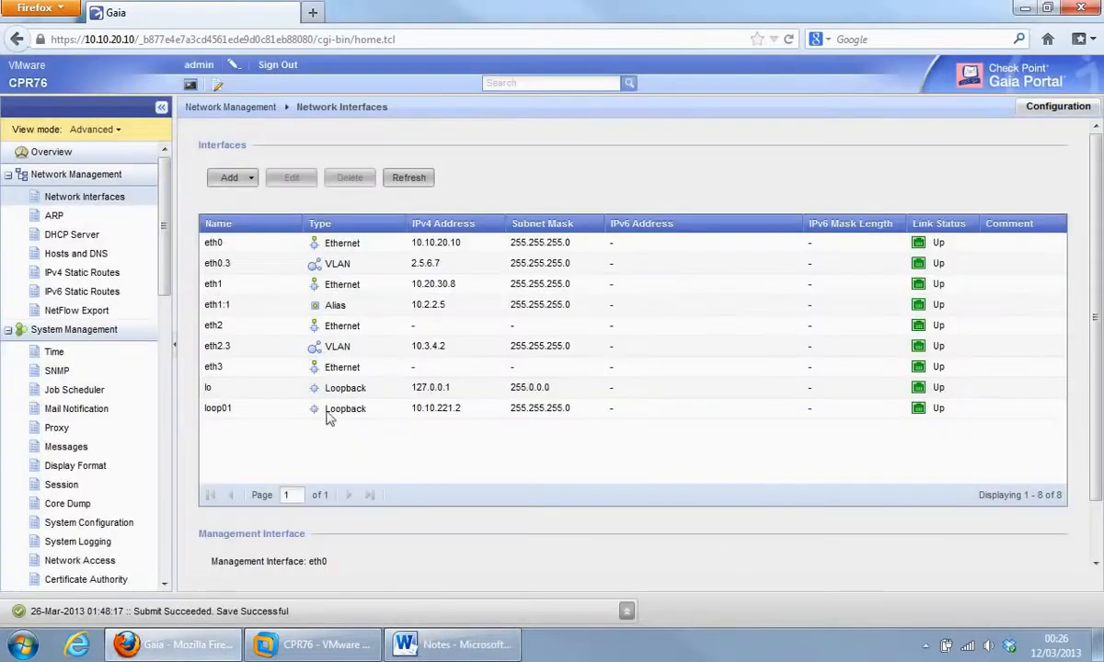
click(244, 181)
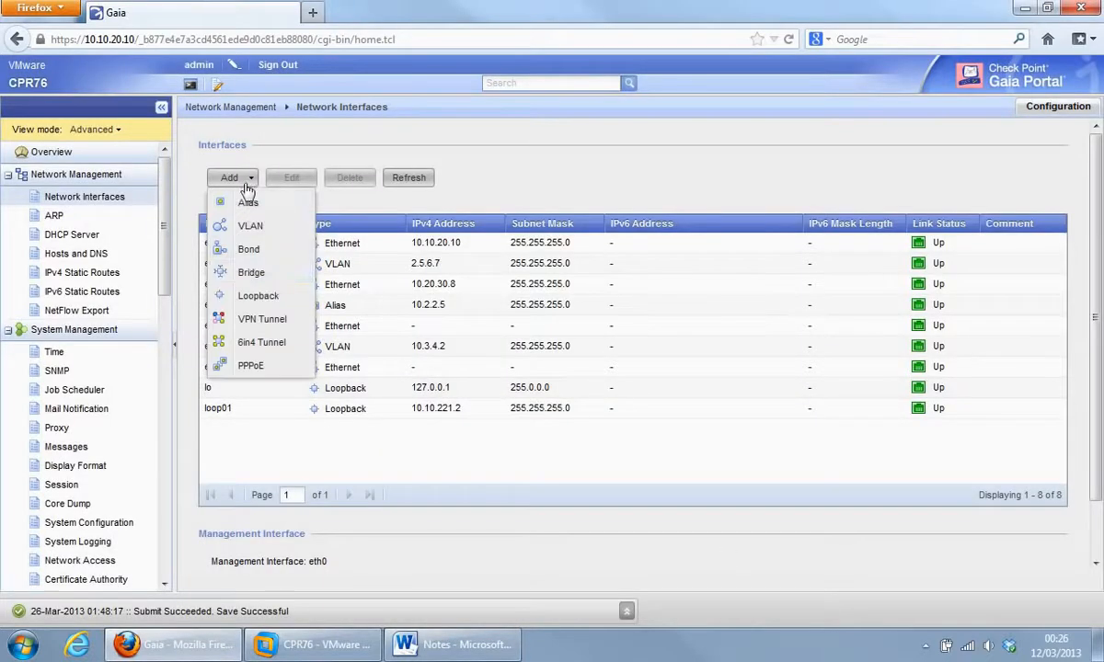
click(246, 348)
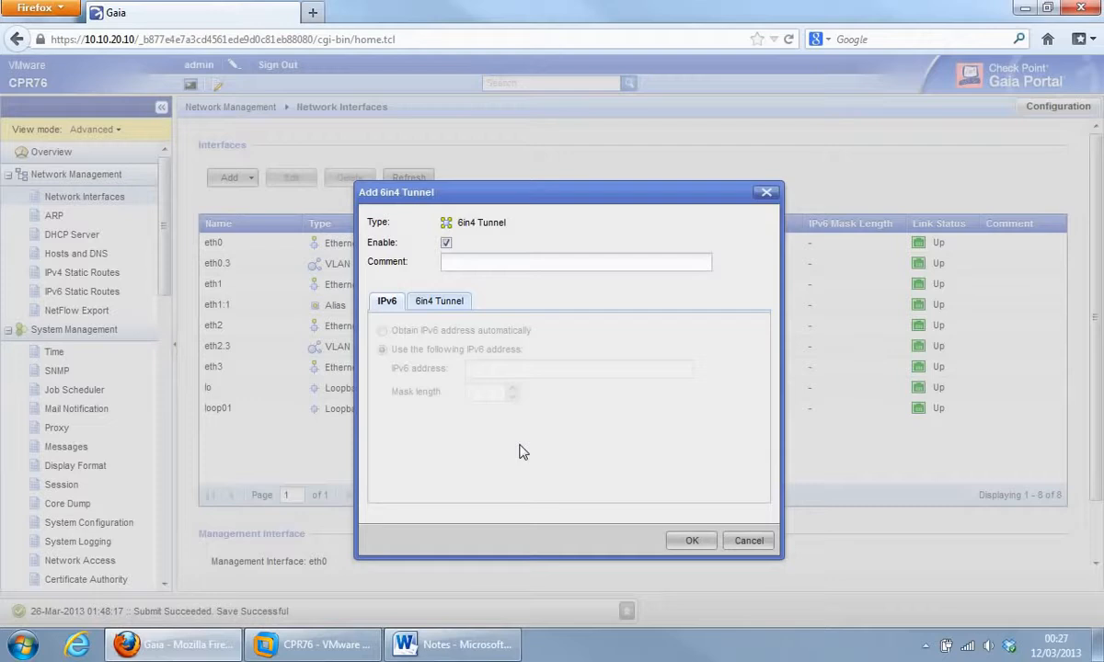
click(748, 542)
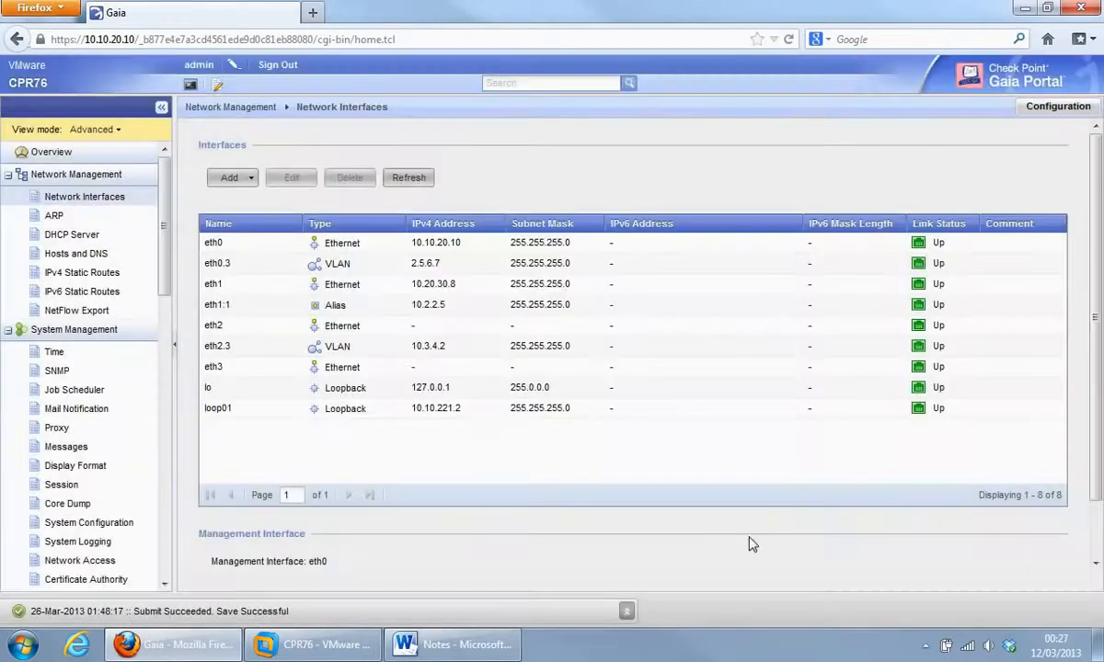
click(252, 180)
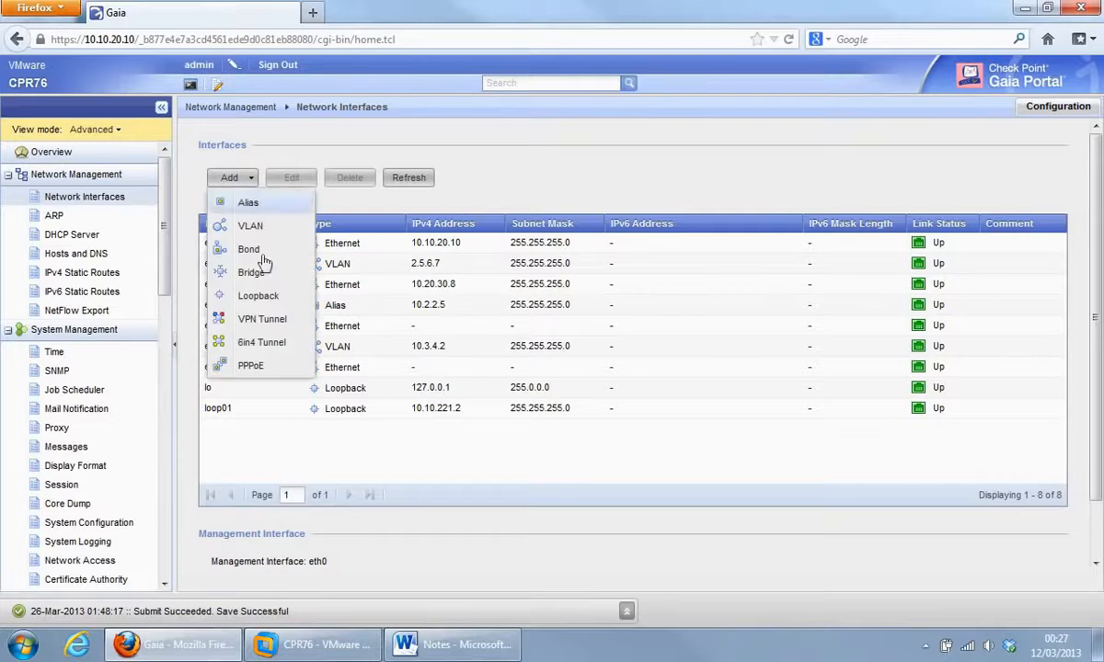
click(253, 366)
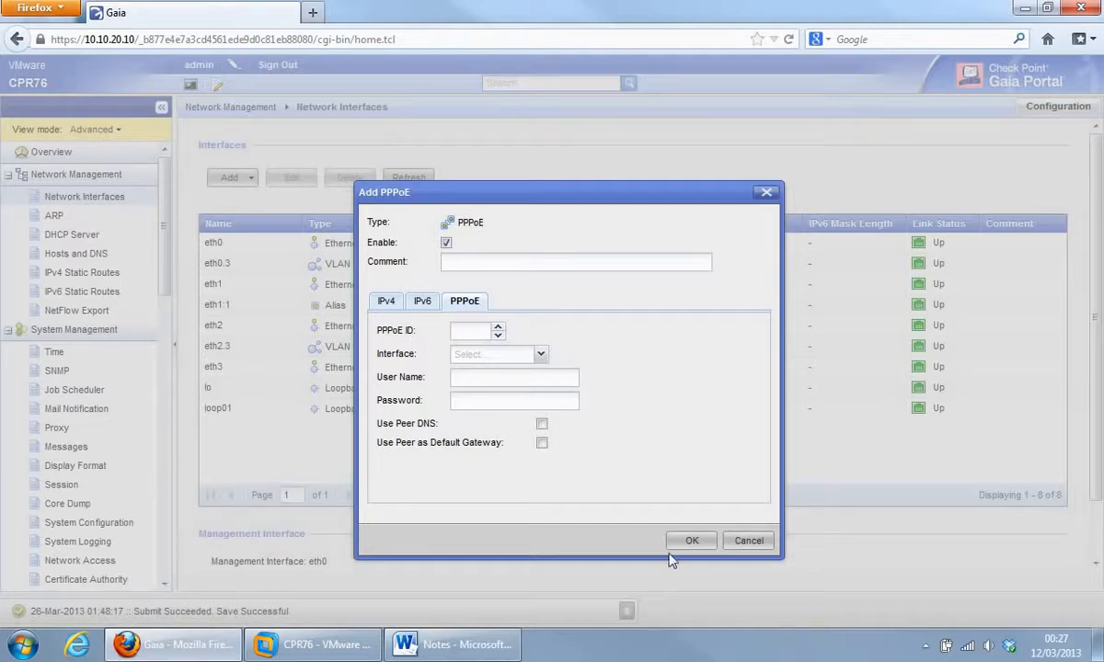
click(745, 543)
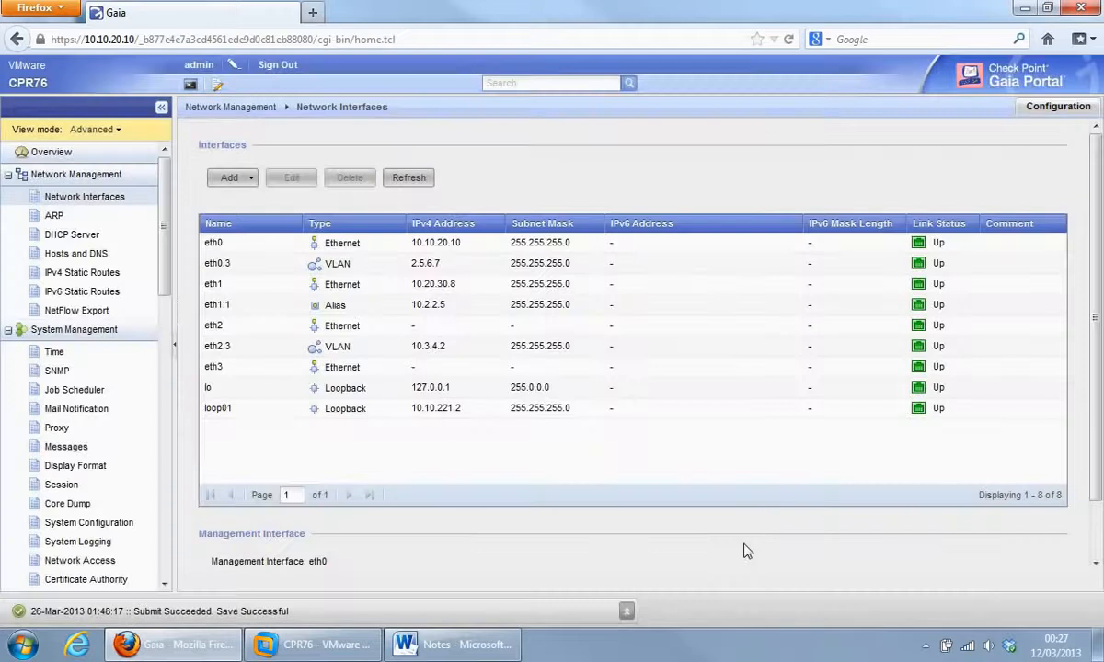
Visit ARP settings, open and cancel a proxy ARP entry, then go to DHCP Server.
click(50, 217)
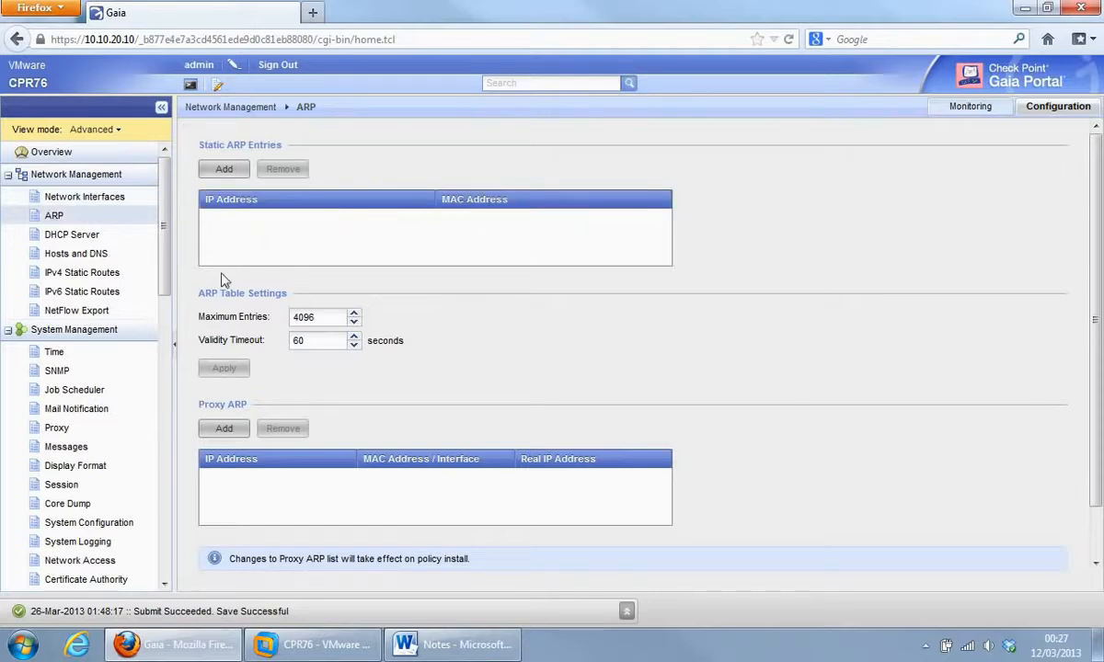
click(224, 428)
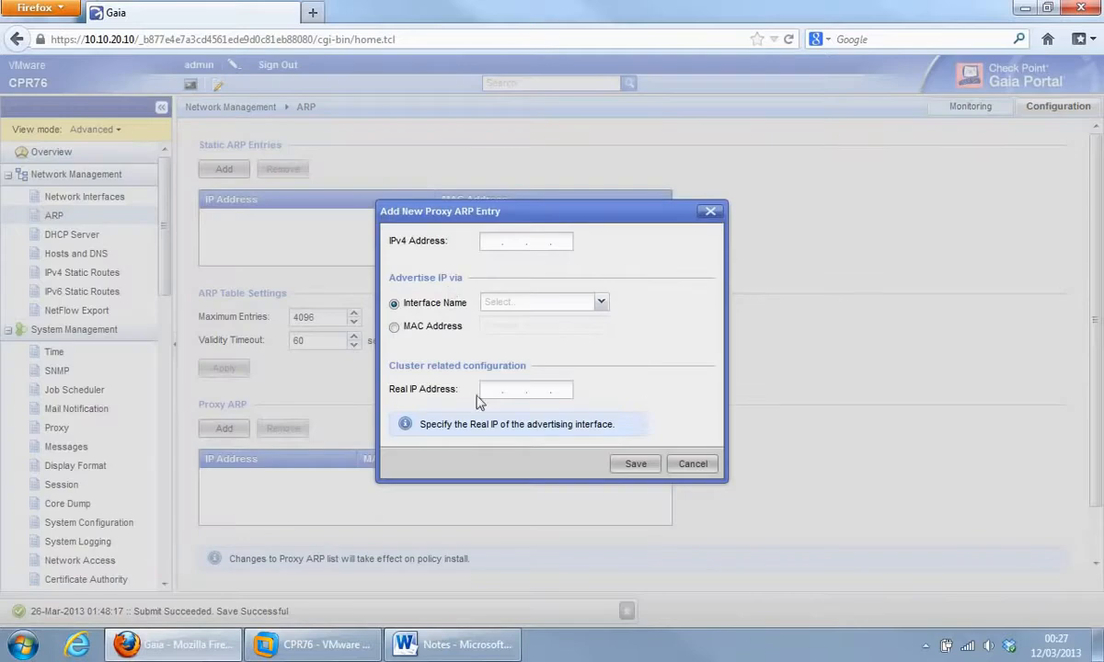
click(694, 464)
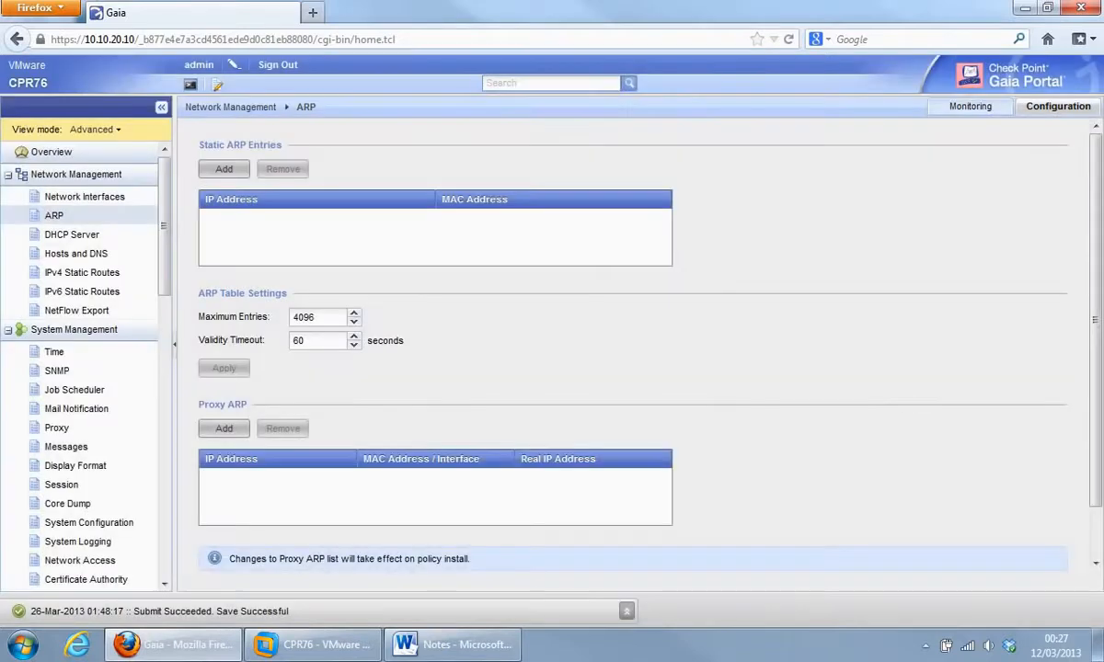
scroll(1029, 276, down, 2)
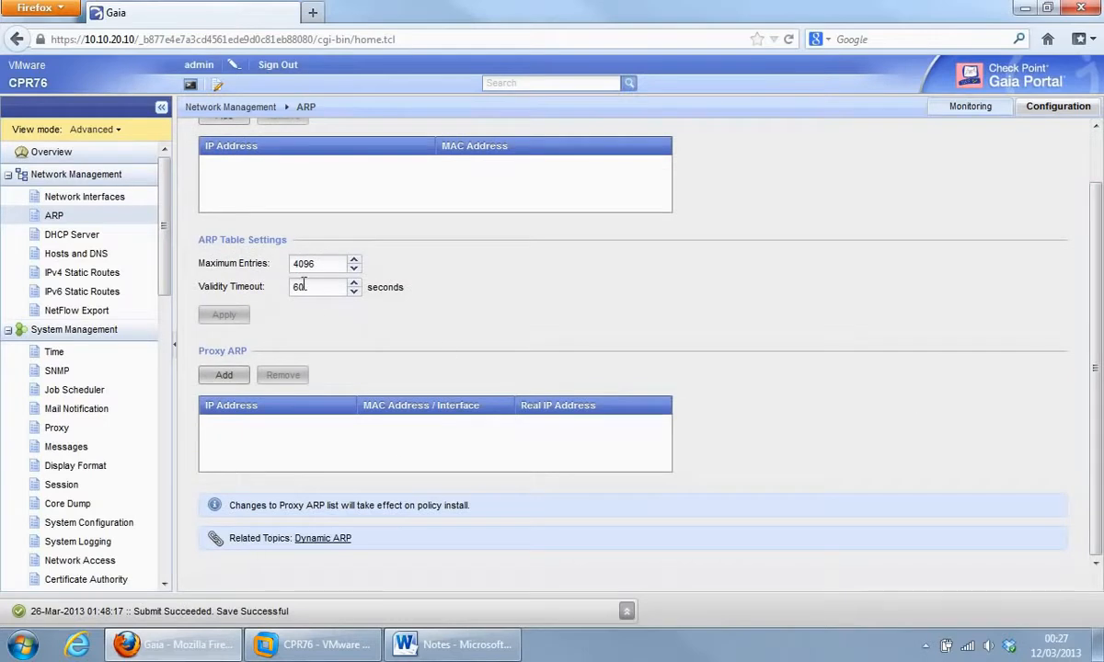
click(69, 237)
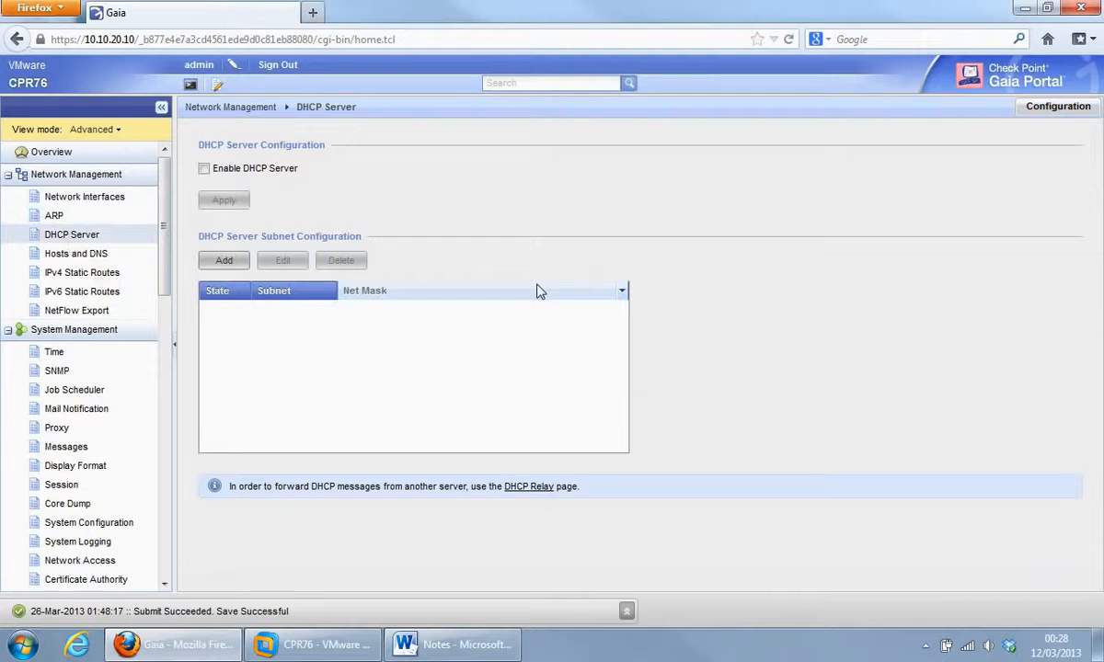
click(225, 262)
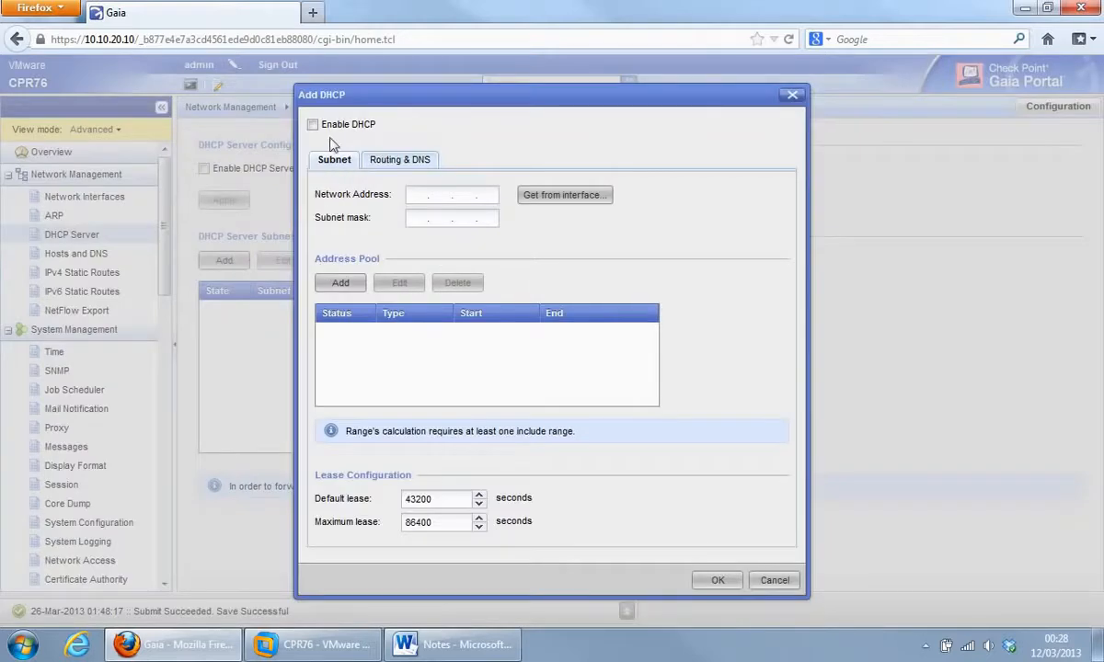
click(340, 283)
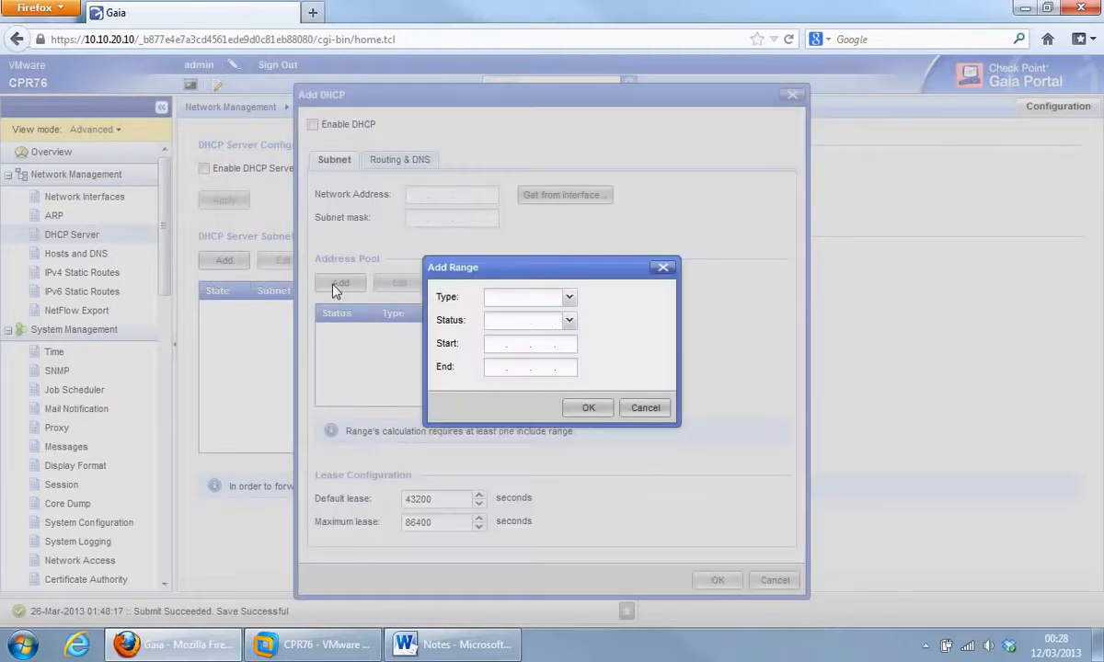
click(570, 299)
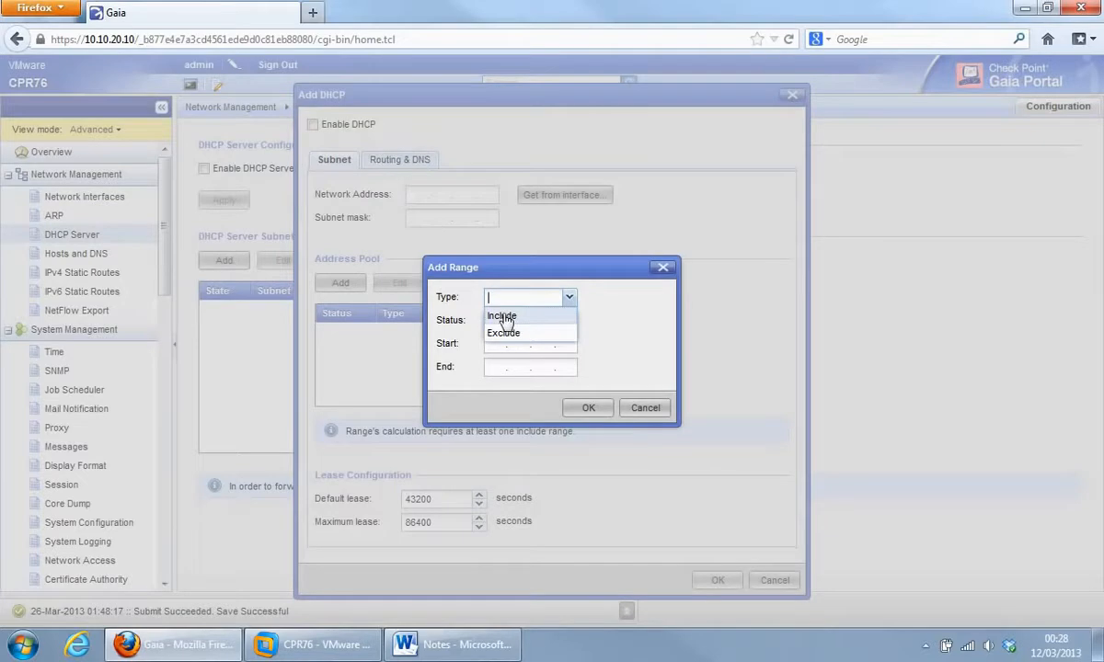
click(619, 328)
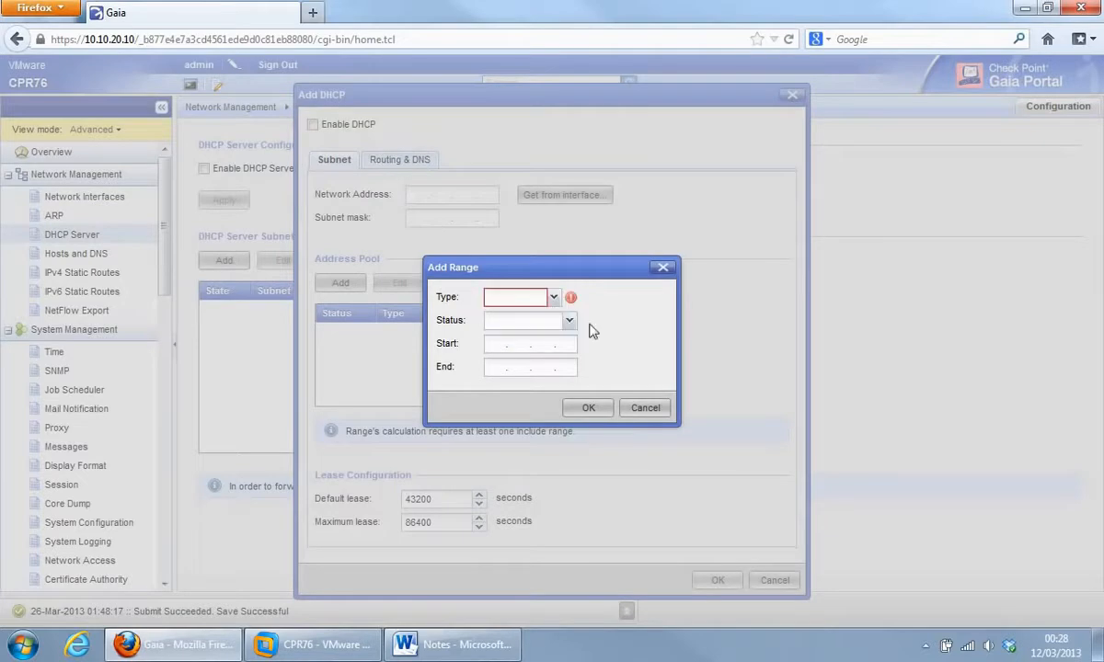
click(568, 321)
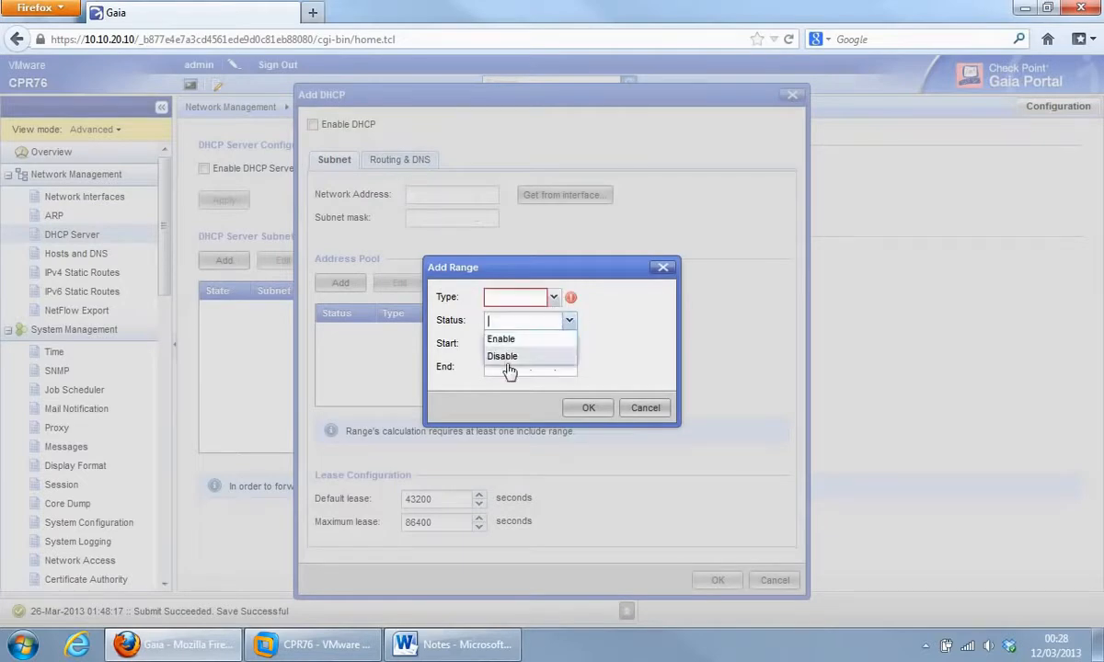
click(593, 371)
click(644, 411)
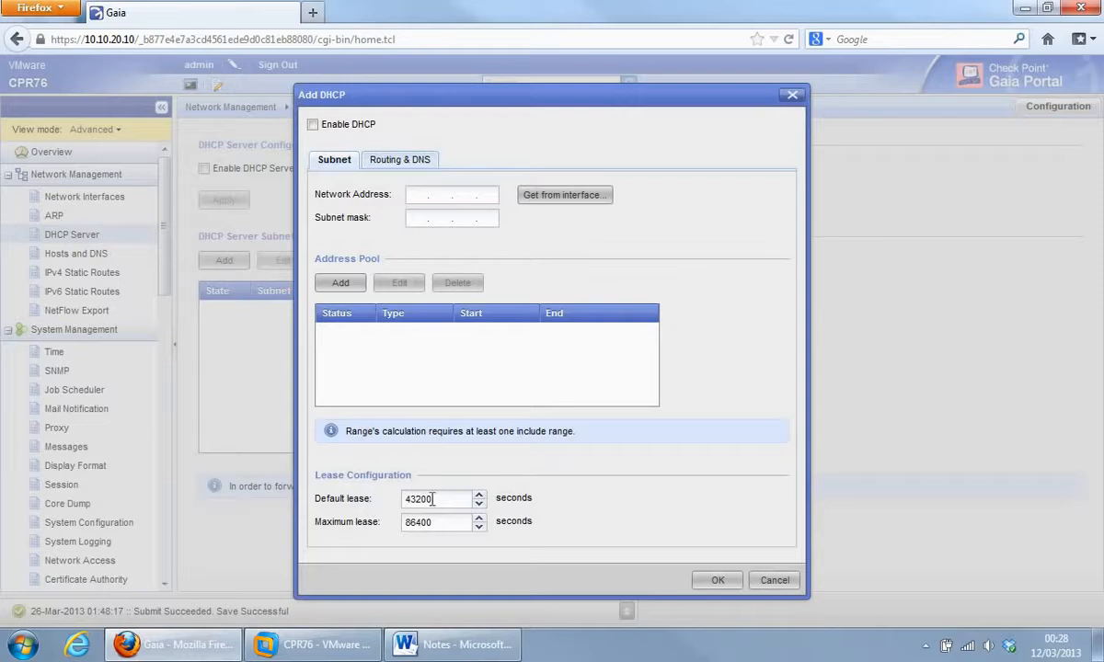
click(393, 162)
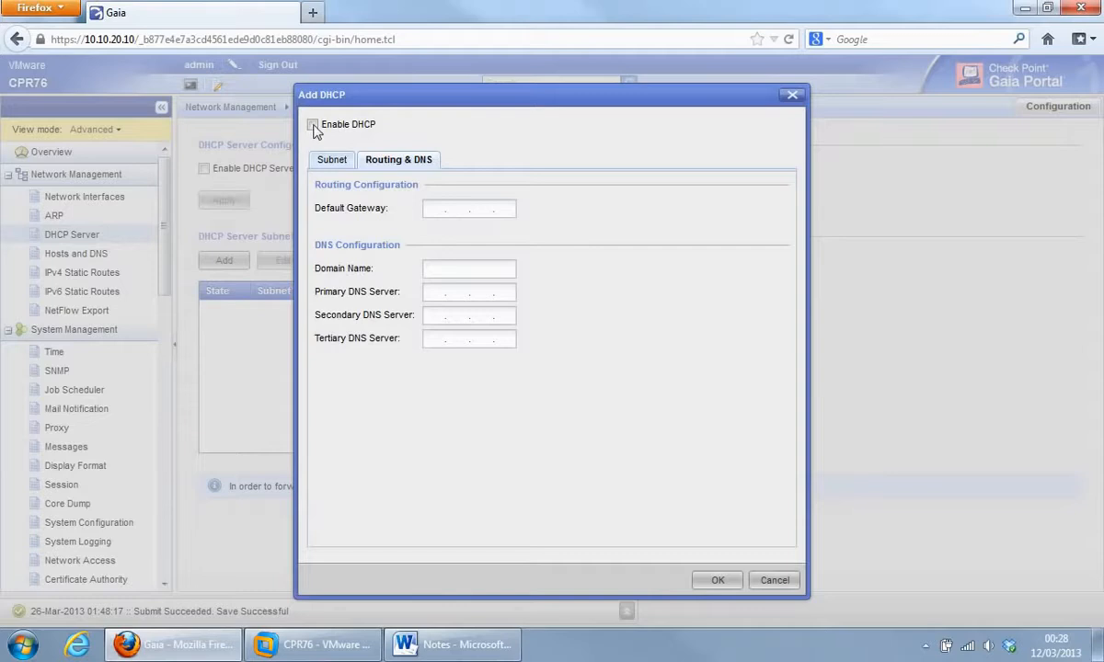
click(771, 581)
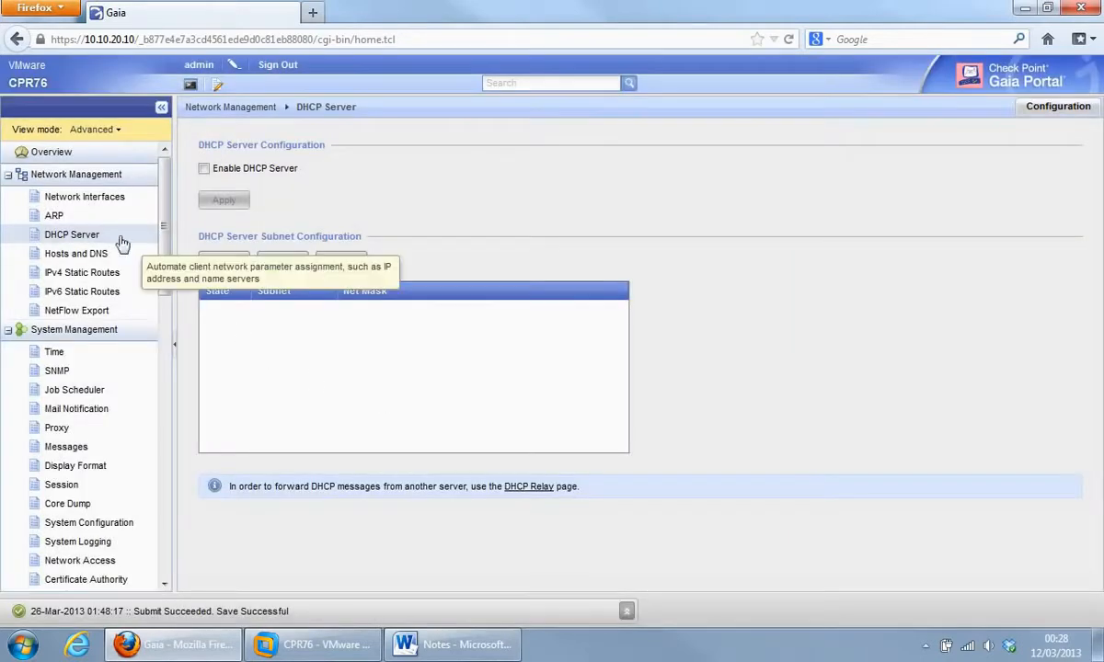
Go to Hosts and DNS, open a New Host form, and cancel it.
click(68, 258)
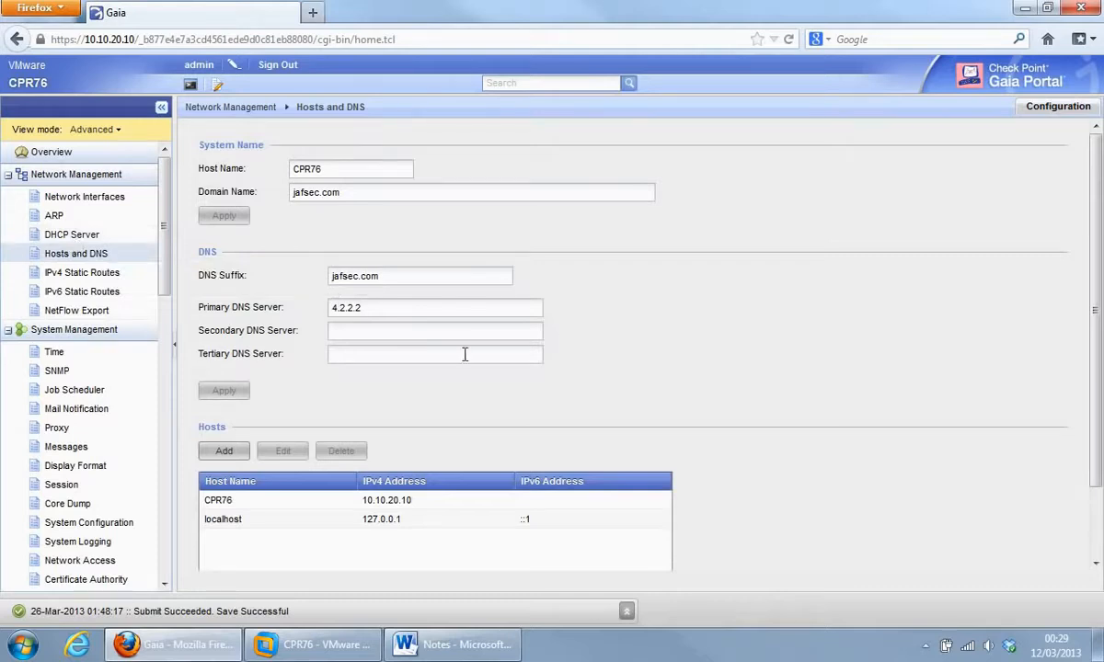
click(224, 452)
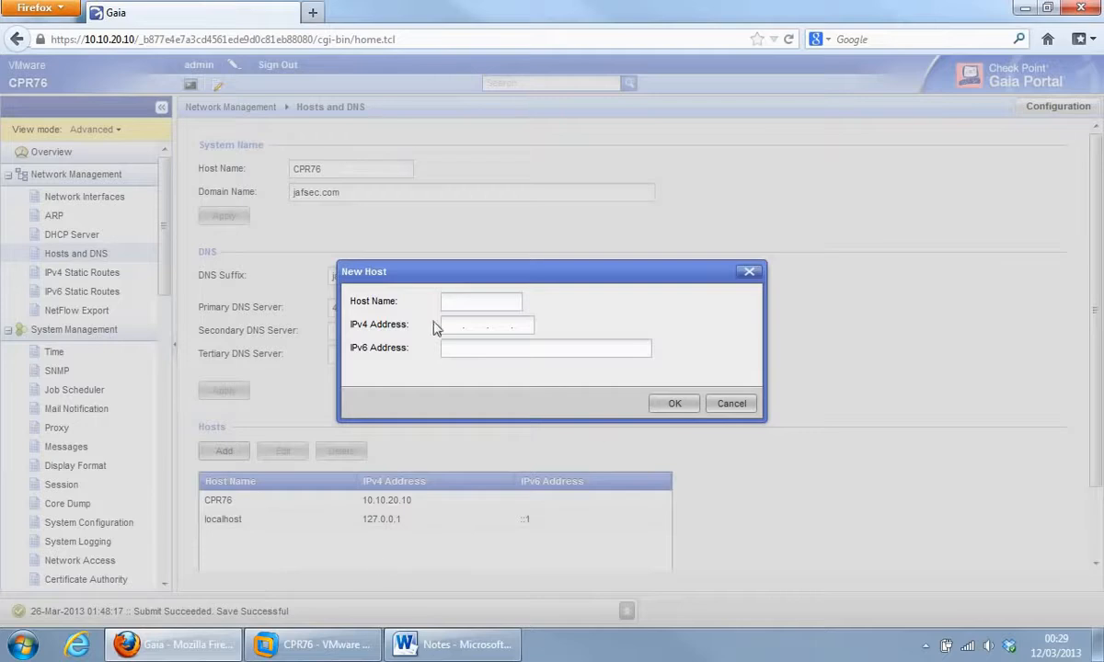
click(737, 405)
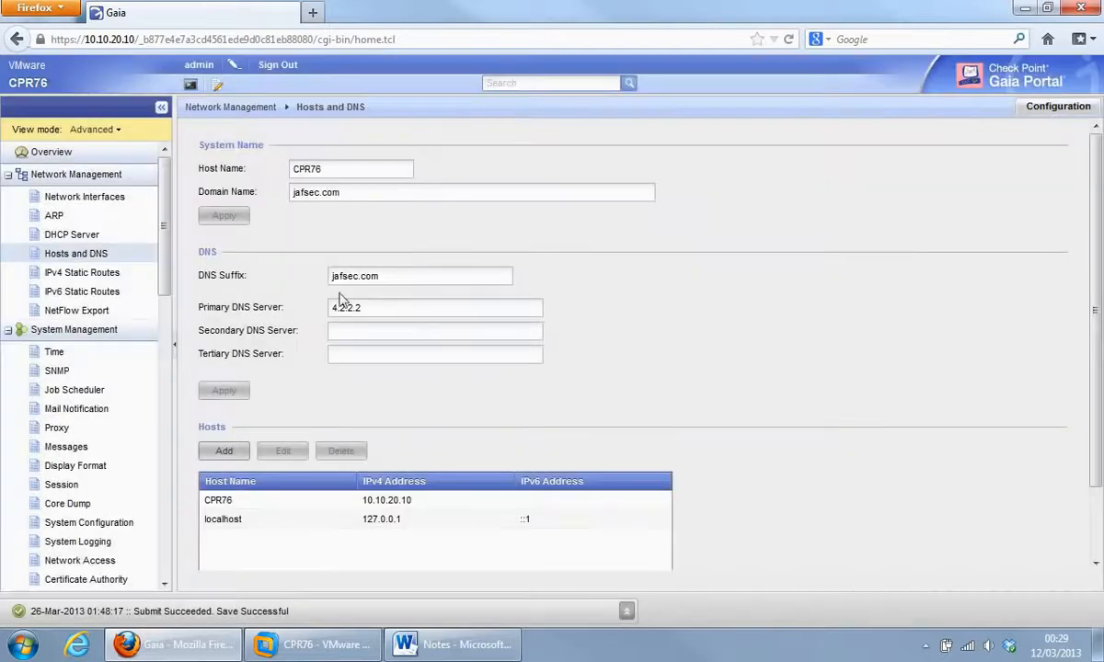
click(77, 276)
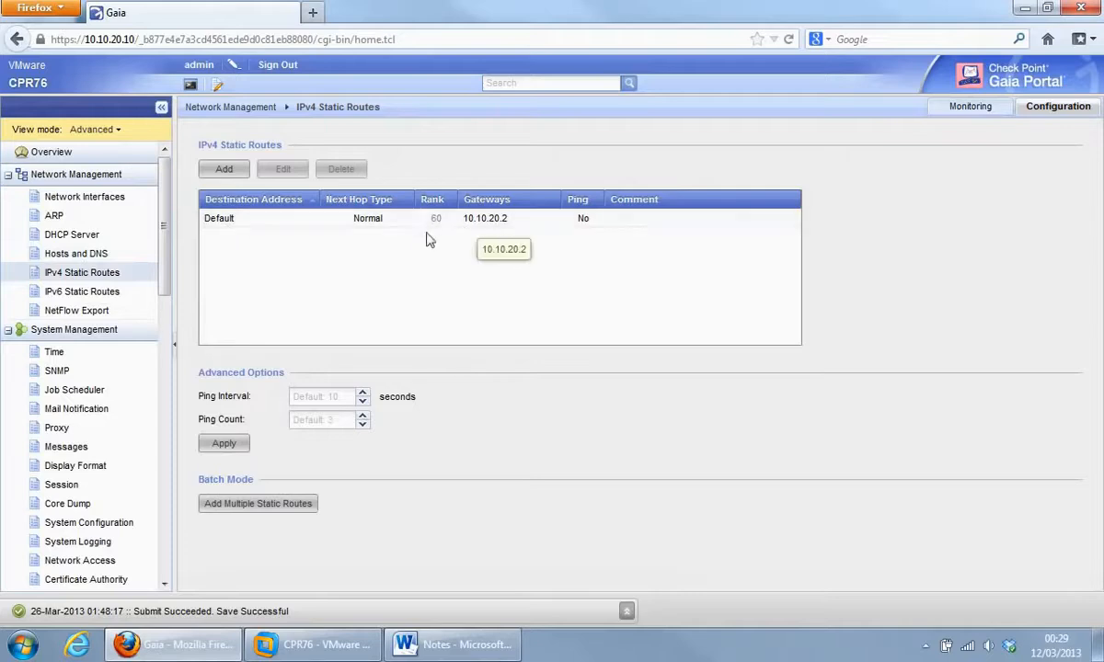
click(223, 171)
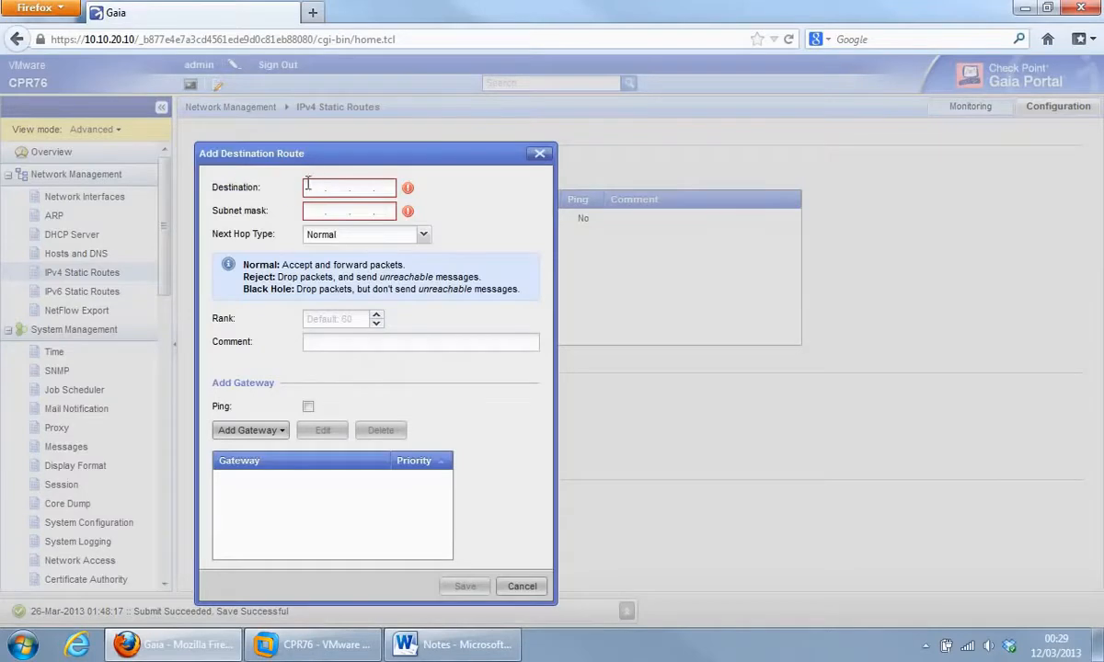
click(424, 235)
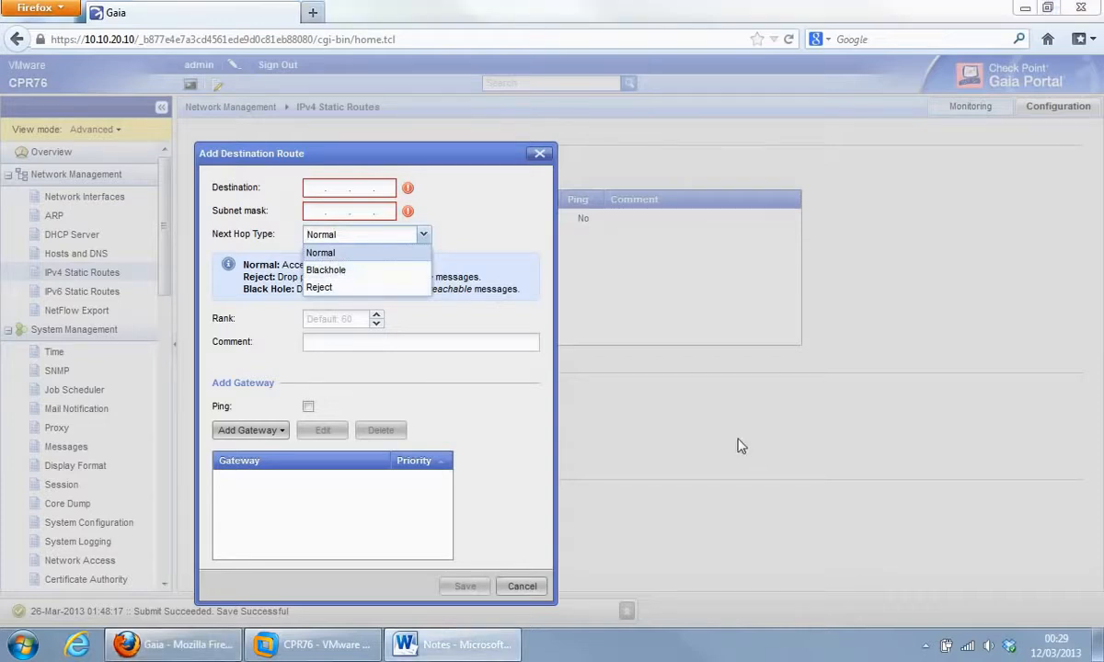
click(280, 432)
click(281, 438)
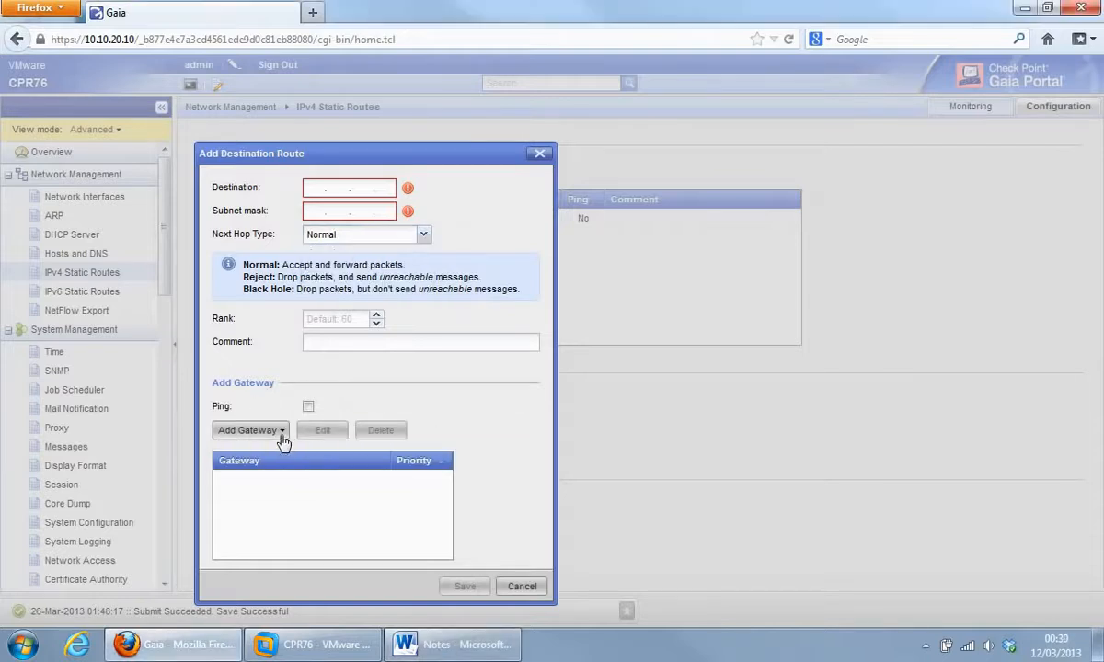
click(283, 441)
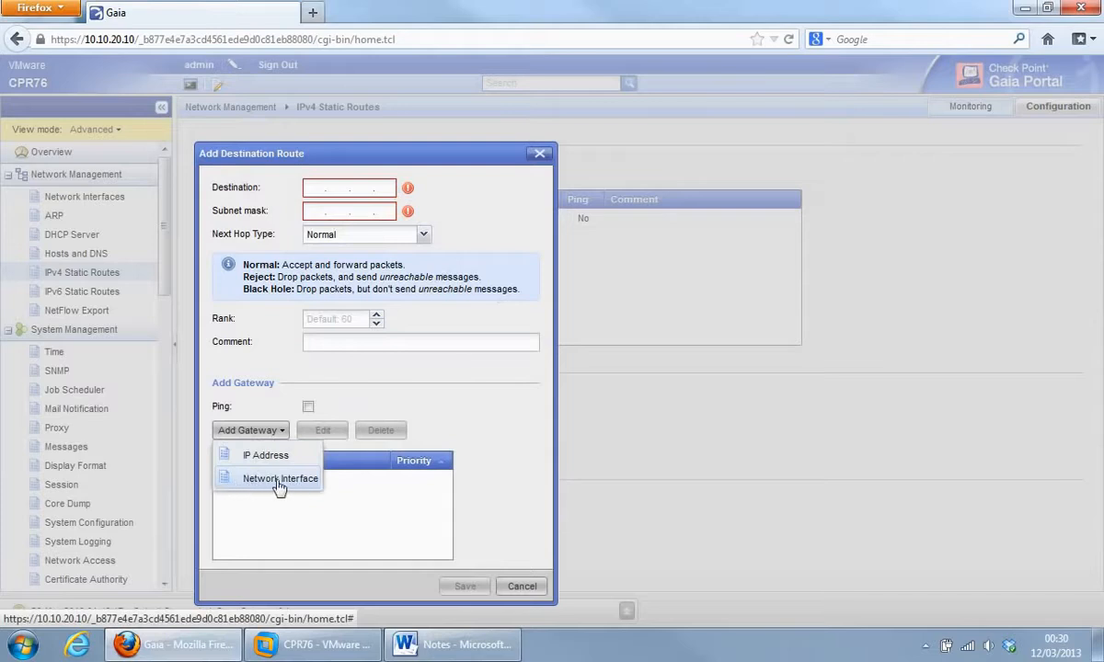
click(489, 474)
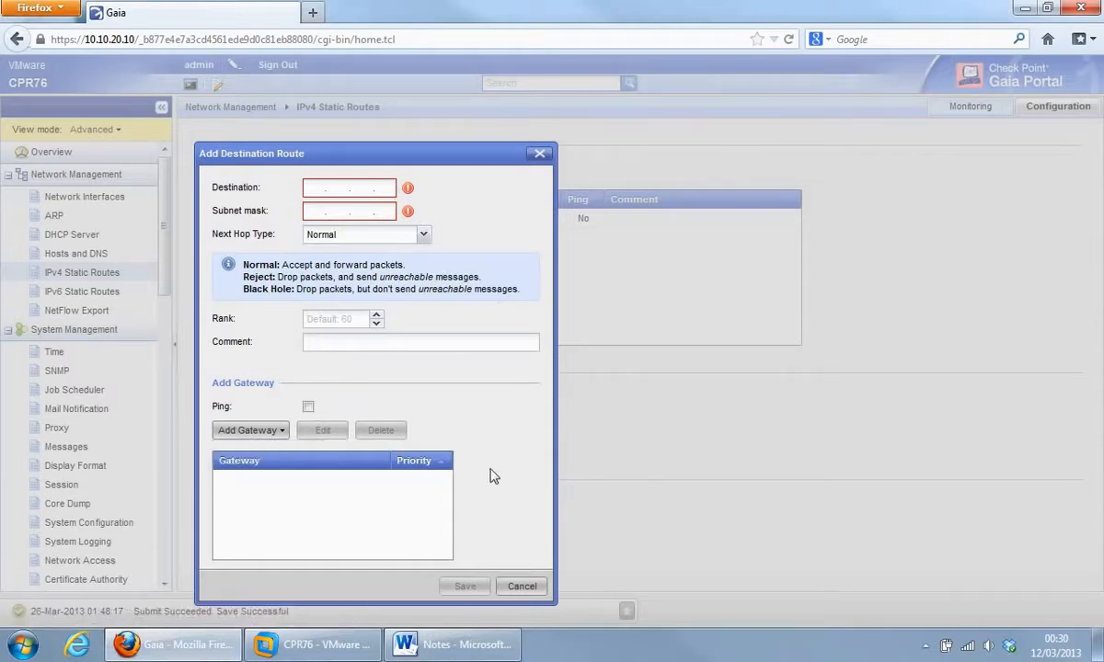
click(521, 586)
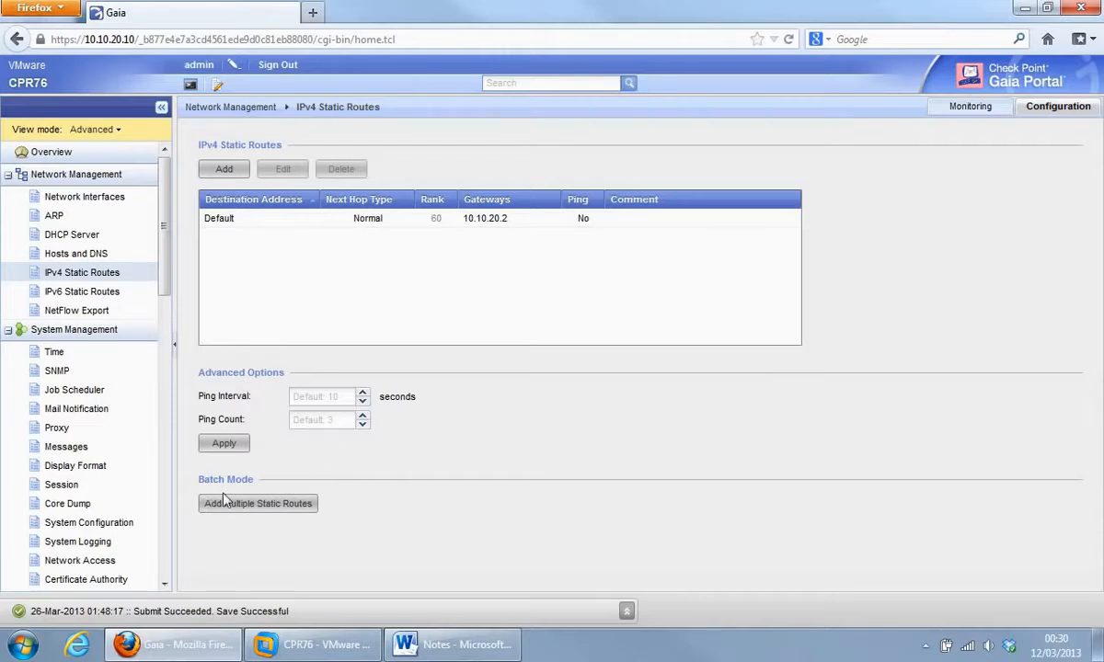
click(267, 504)
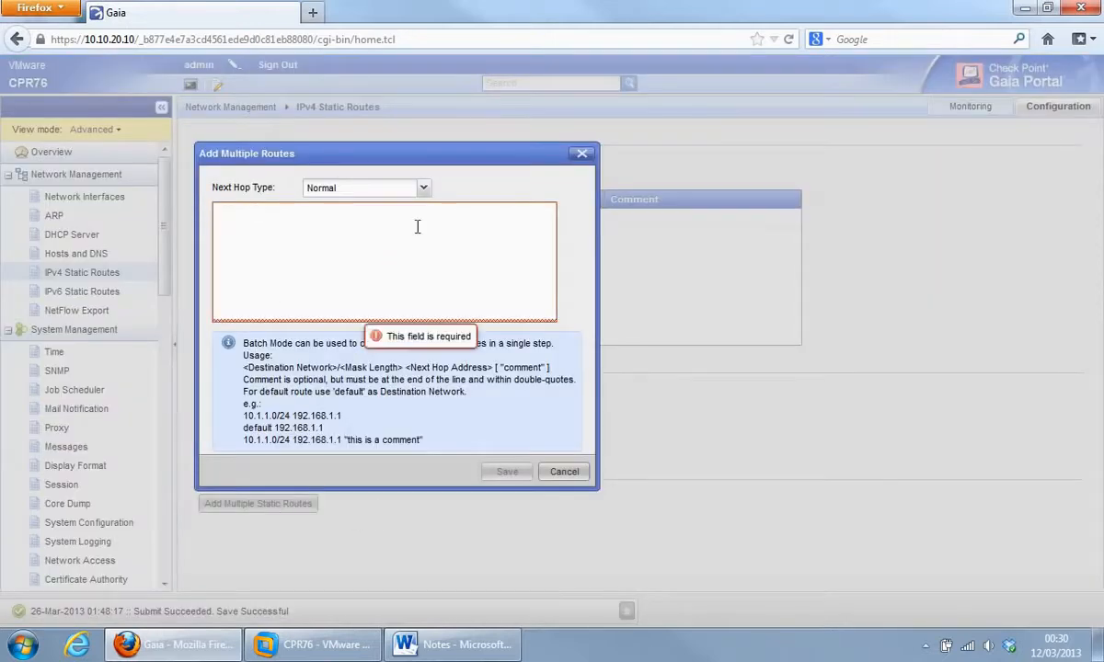
click(424, 189)
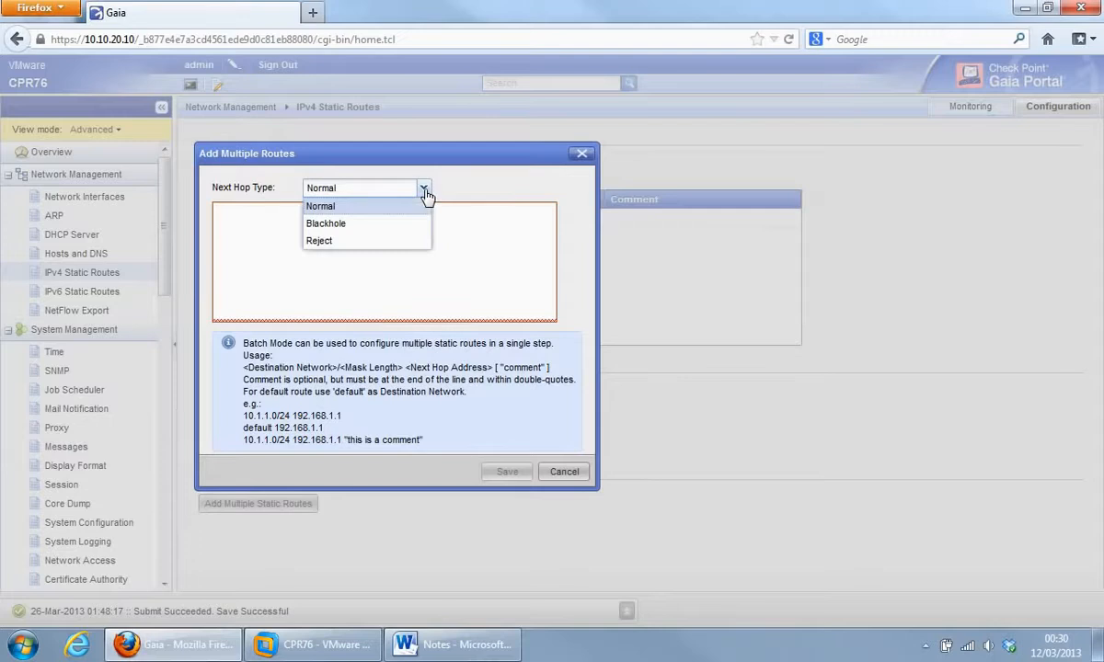
click(546, 268)
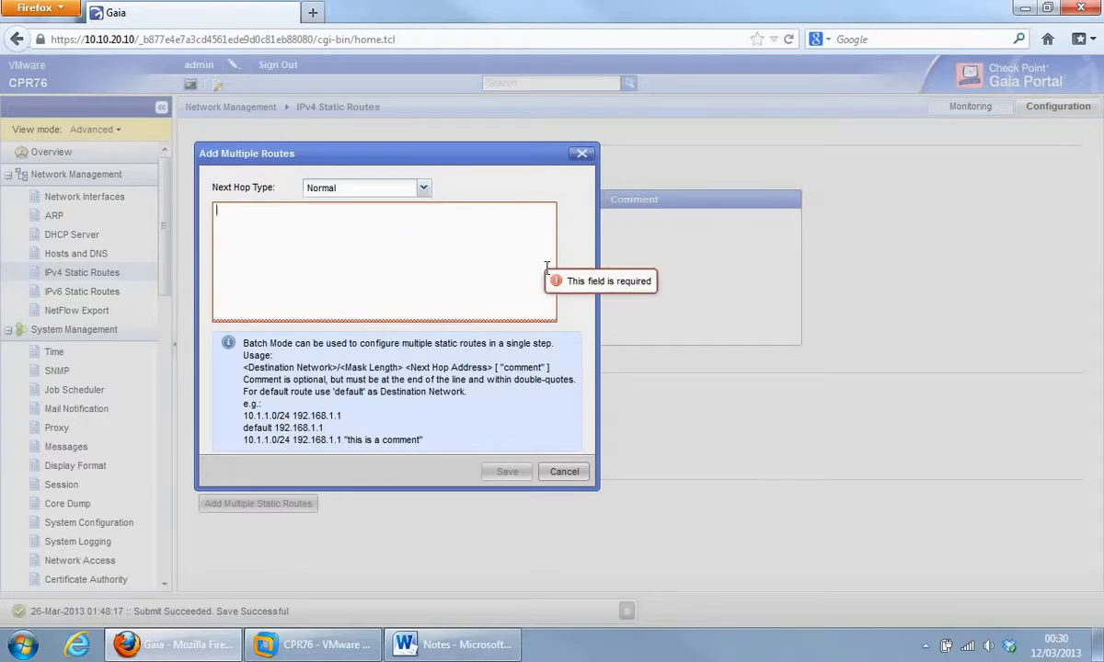
click(564, 472)
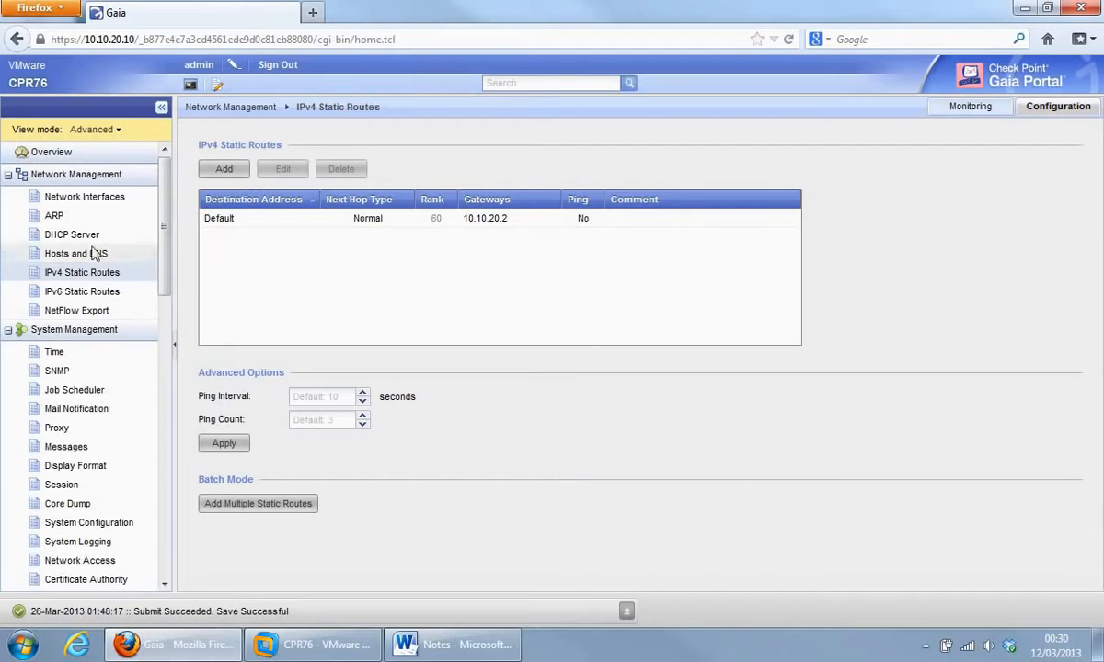
Visit IPv6 Static Routes, then open and cancel an Add Collector form on NetFlow Export.
click(62, 292)
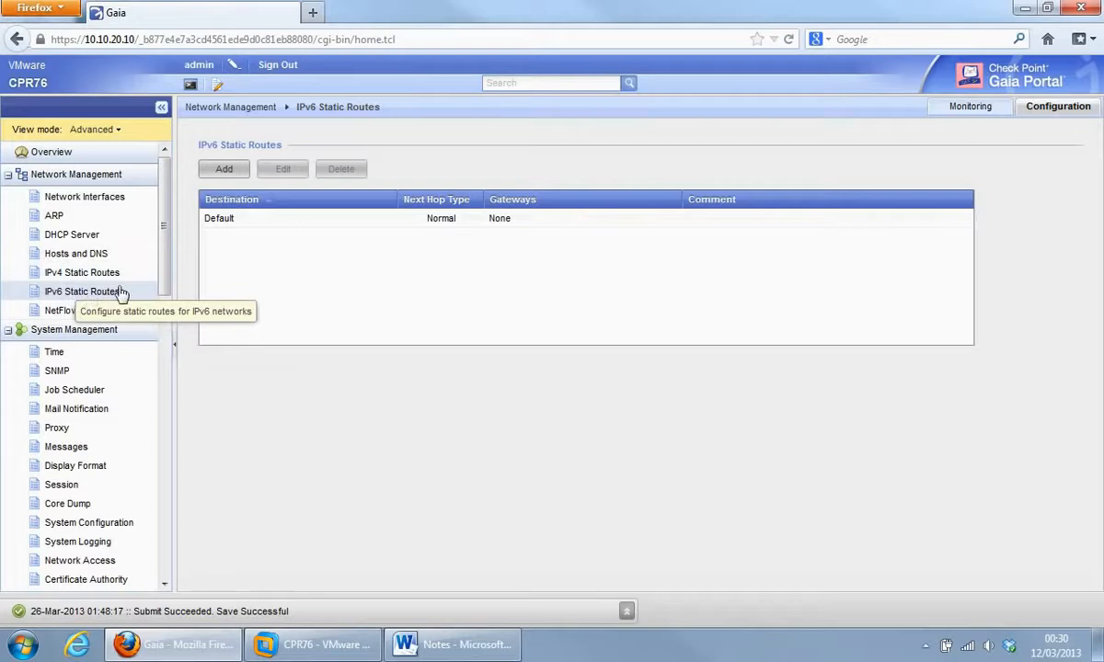
click(73, 314)
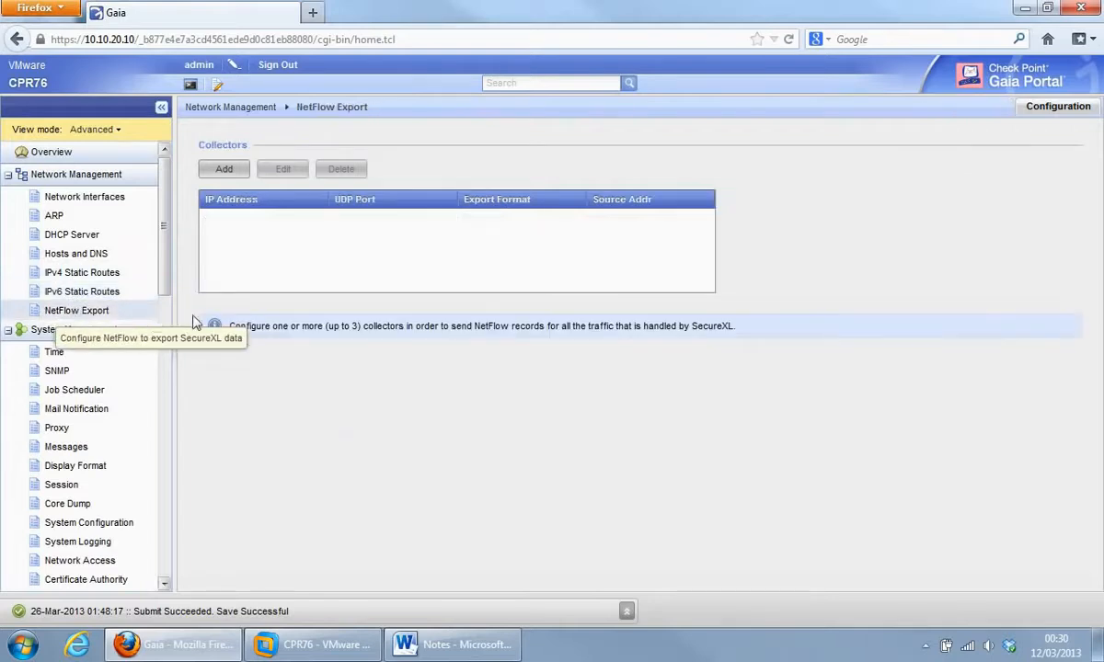
click(225, 171)
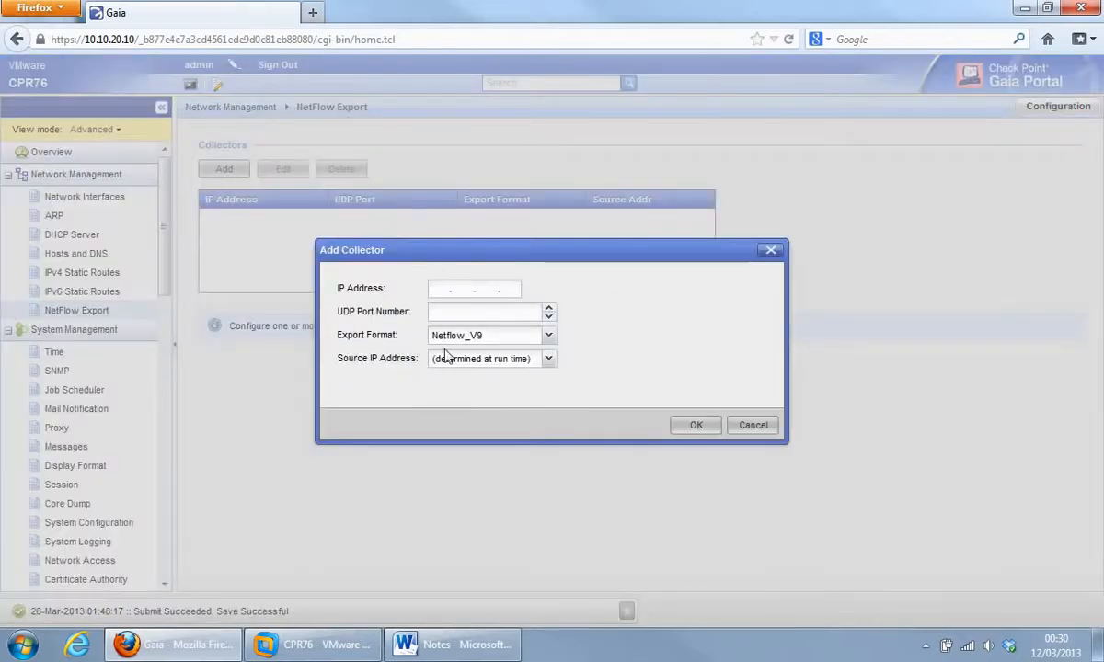
click(750, 427)
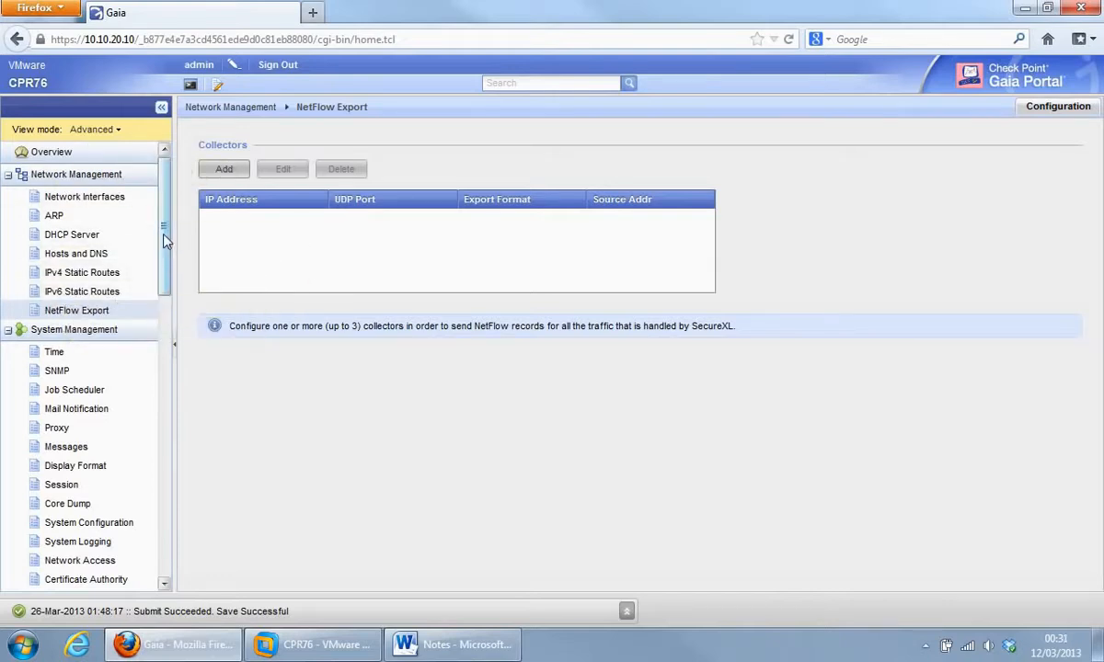
Scroll the sidebar down and open the System Configuration page.
scroll(164, 241, down, 3)
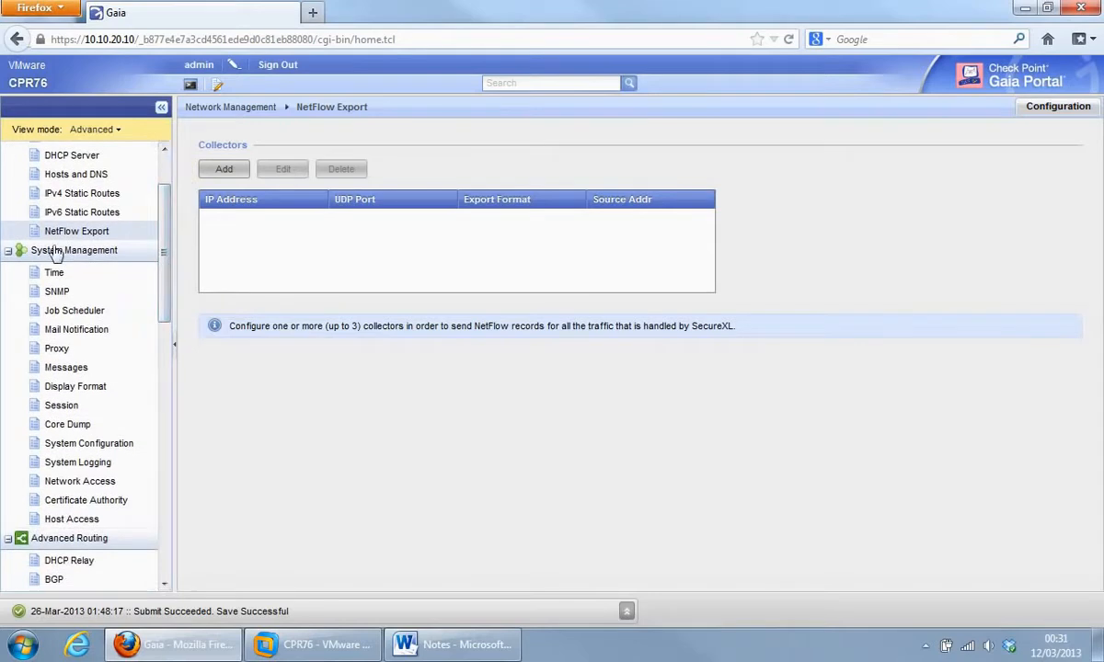
scroll(153, 261, down, 4)
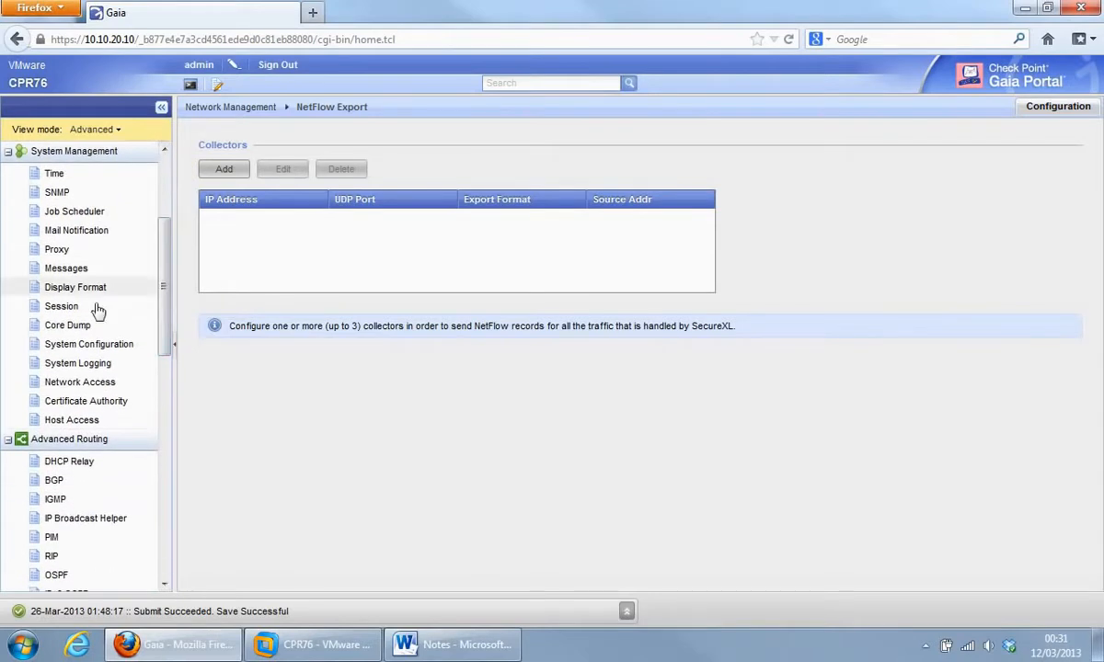
click(87, 346)
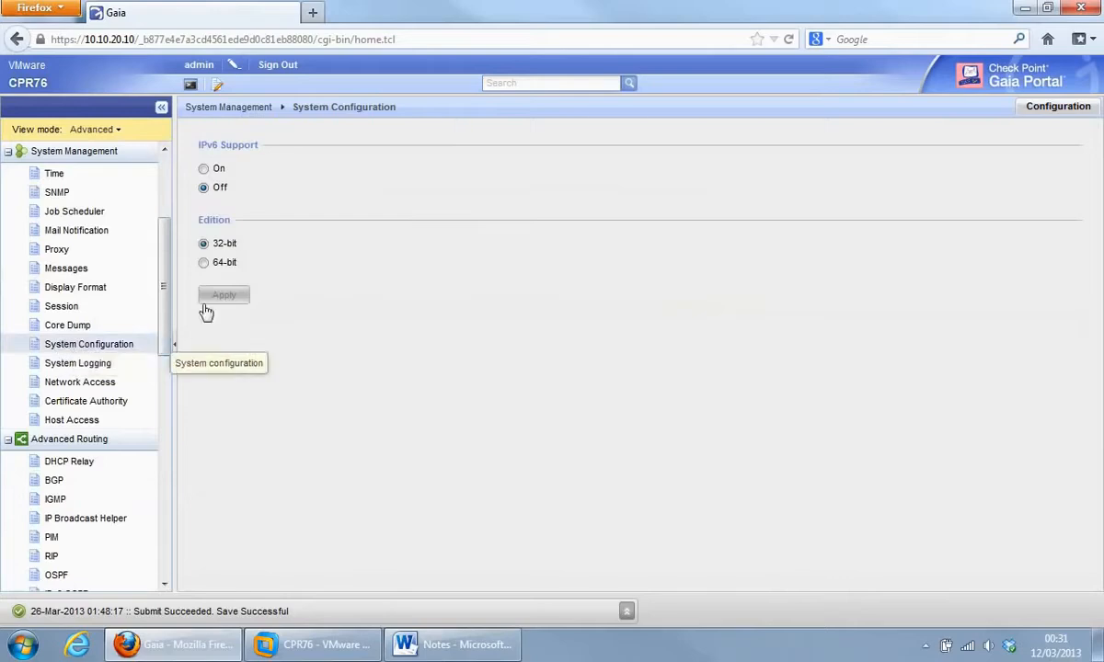
Toggle IPv6 Support on and back to Off without applying the change.
click(205, 170)
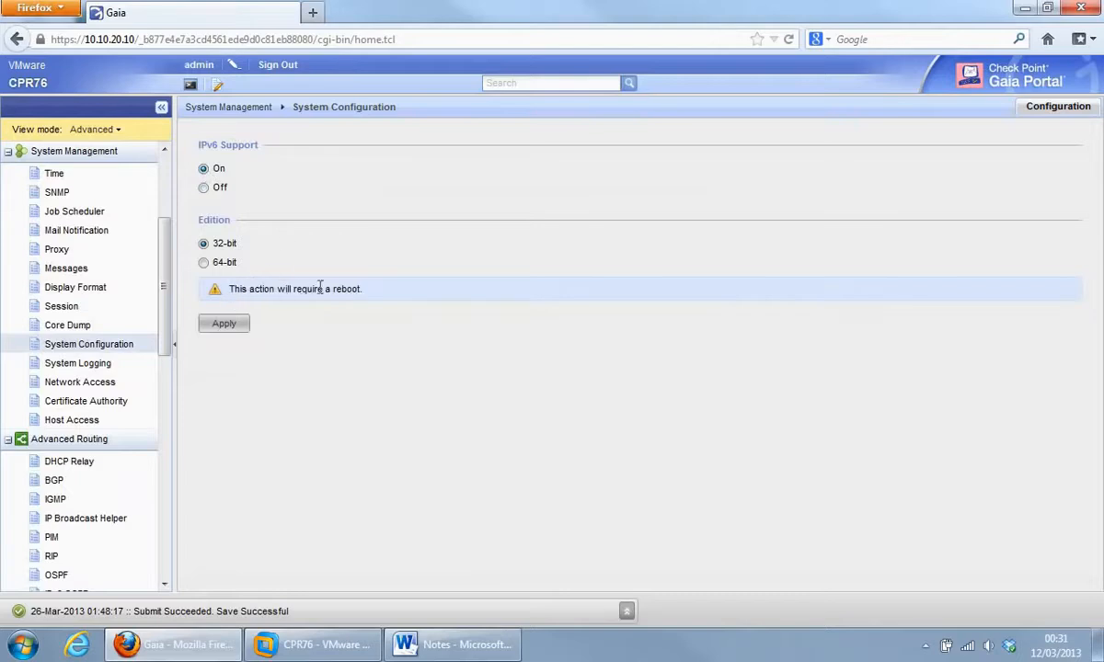
click(203, 189)
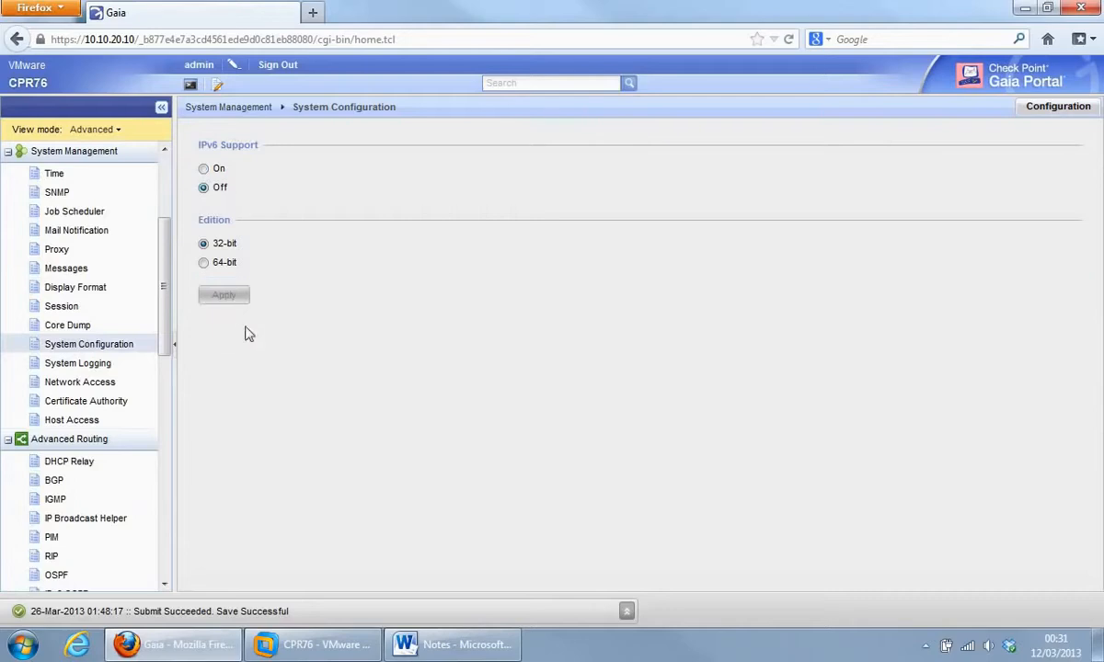
mouse_move(165, 306)
mouse_down()
mouse_move(165, 318)
mouse_move(165, 284)
mouse_up()
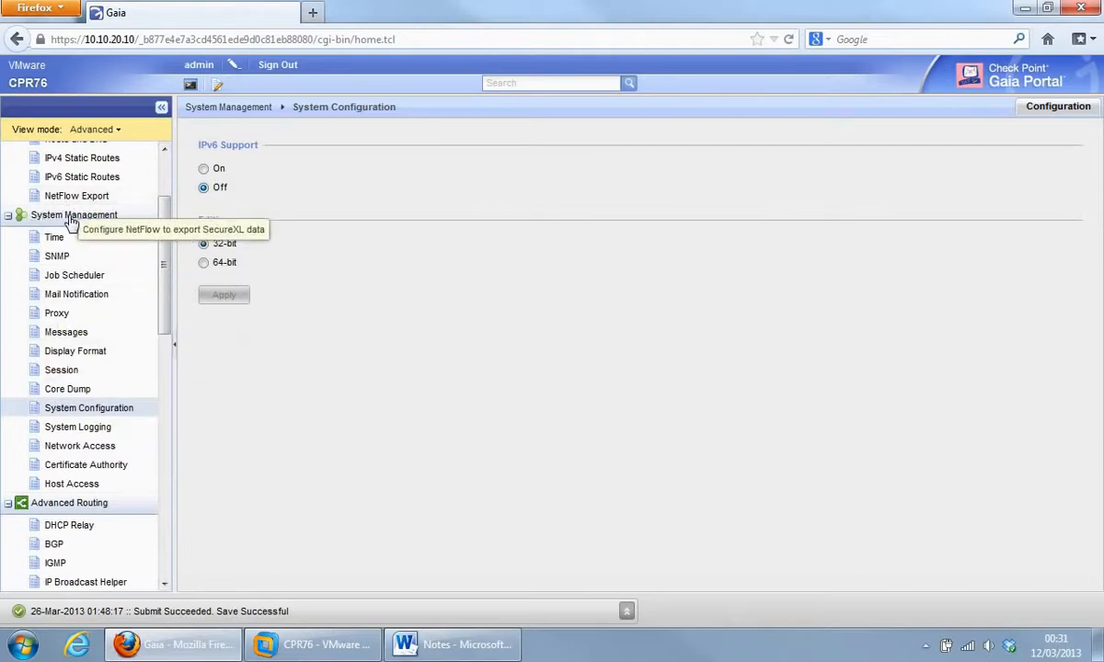
drag(162, 238, 175, 483)
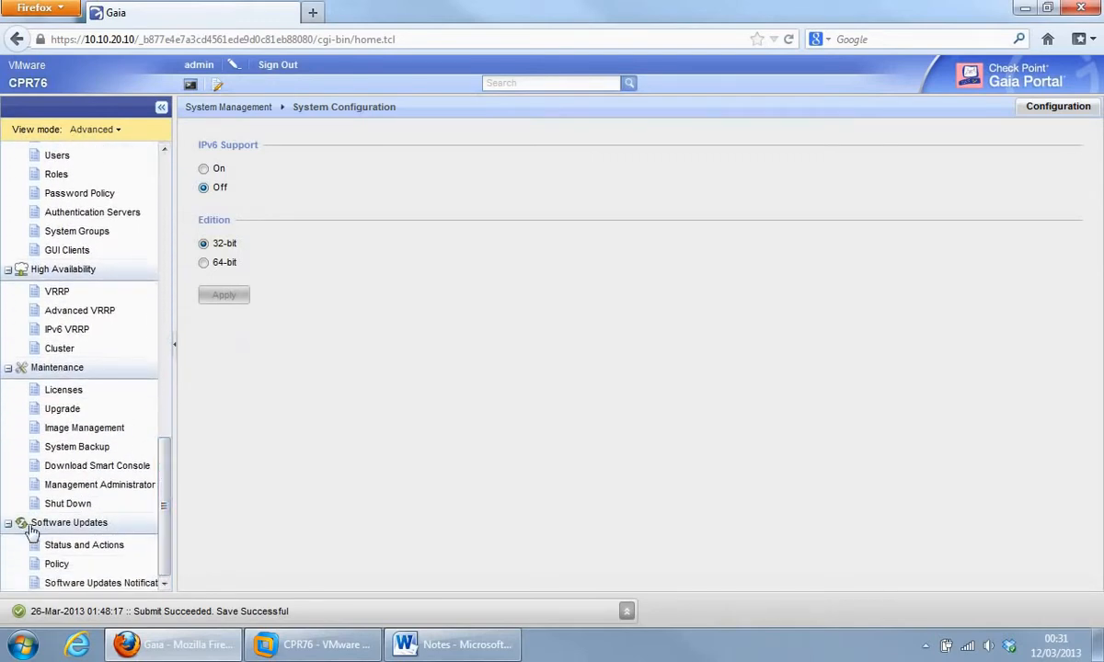
drag(161, 526, 154, 237)
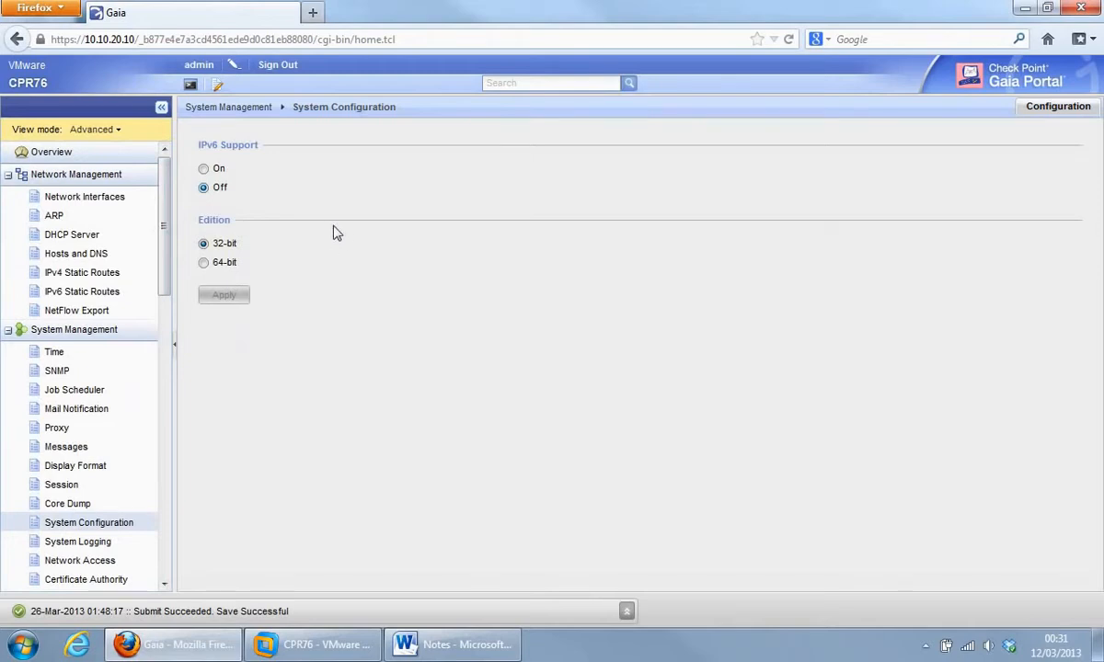
Edit the scratchpad note to 'to configure proxy', save it, then reopen and close it.
click(217, 86)
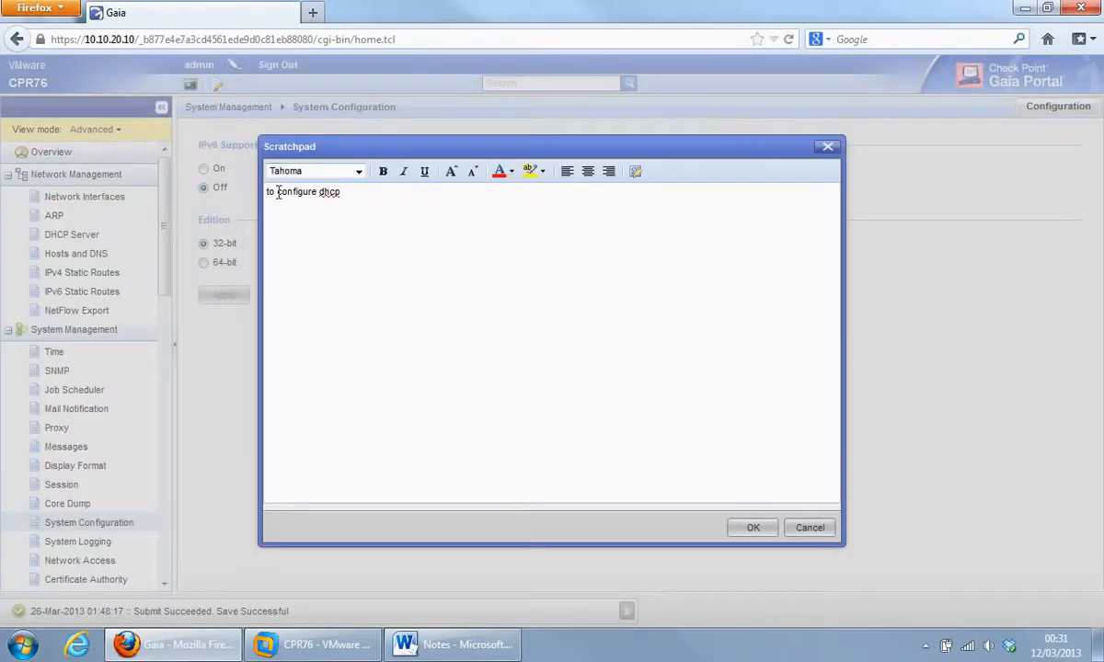
click(343, 193)
click(751, 527)
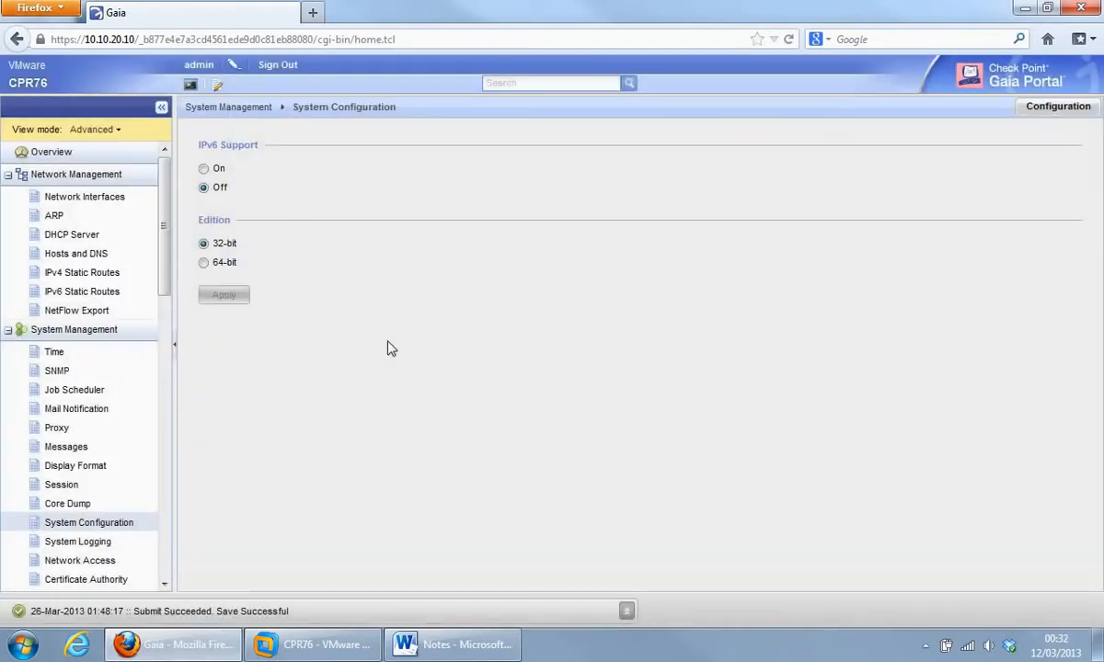
click(219, 86)
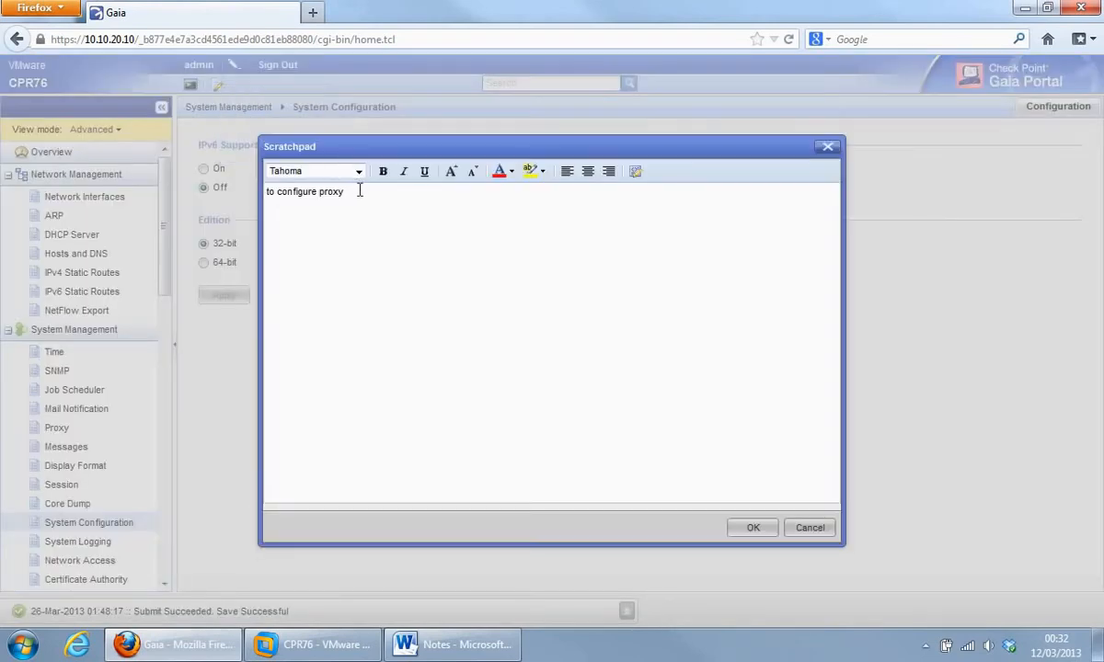
click(822, 528)
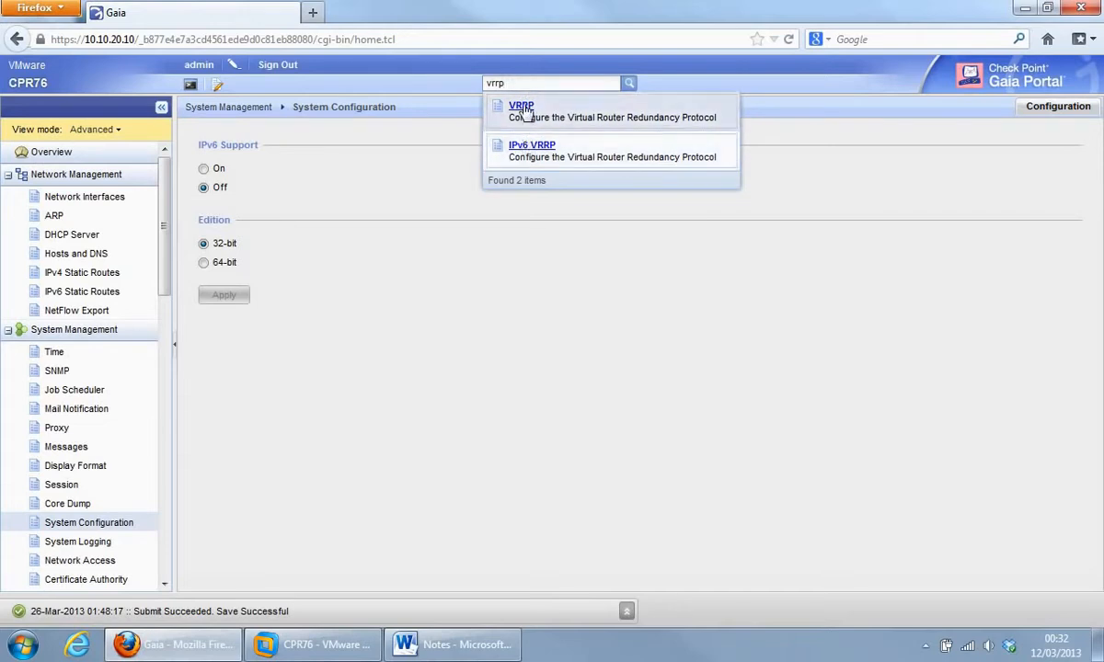
Open the High Availability VRRP page from the search results and keep the portal in Advanced view mode.
click(524, 110)
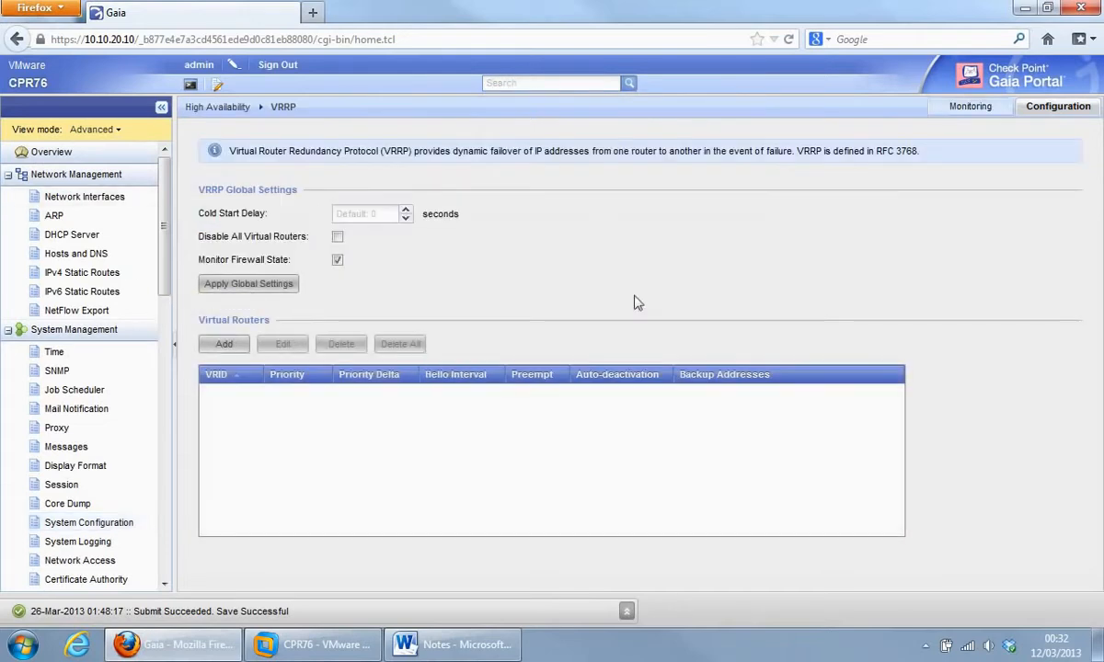
scroll(155, 213, down, 5)
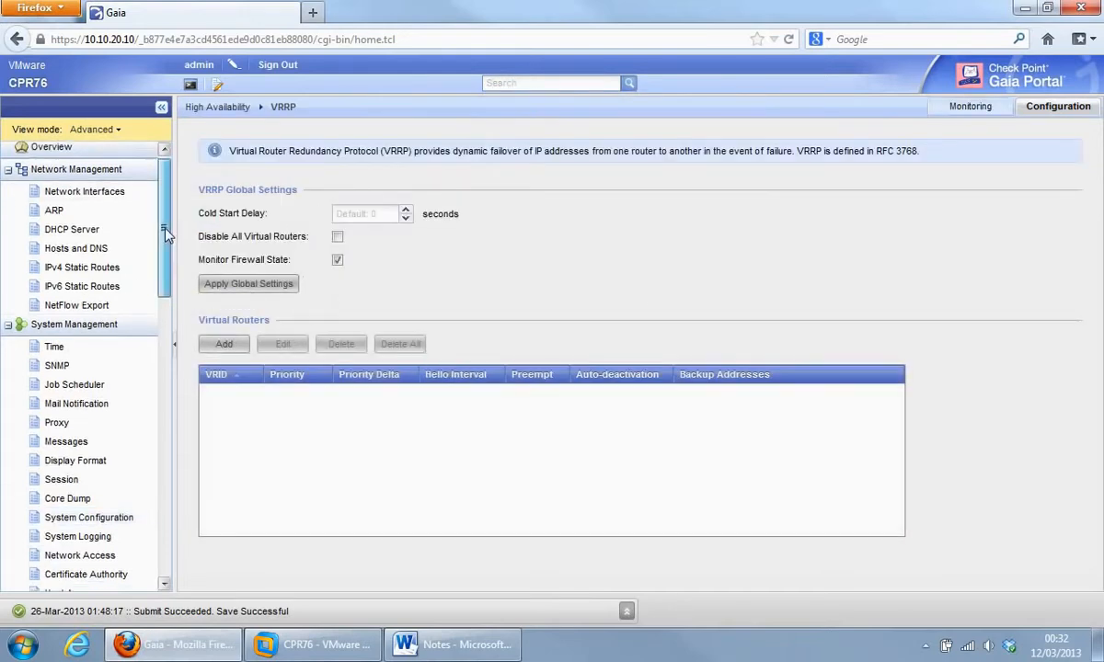
scroll(180, 357, down, 6)
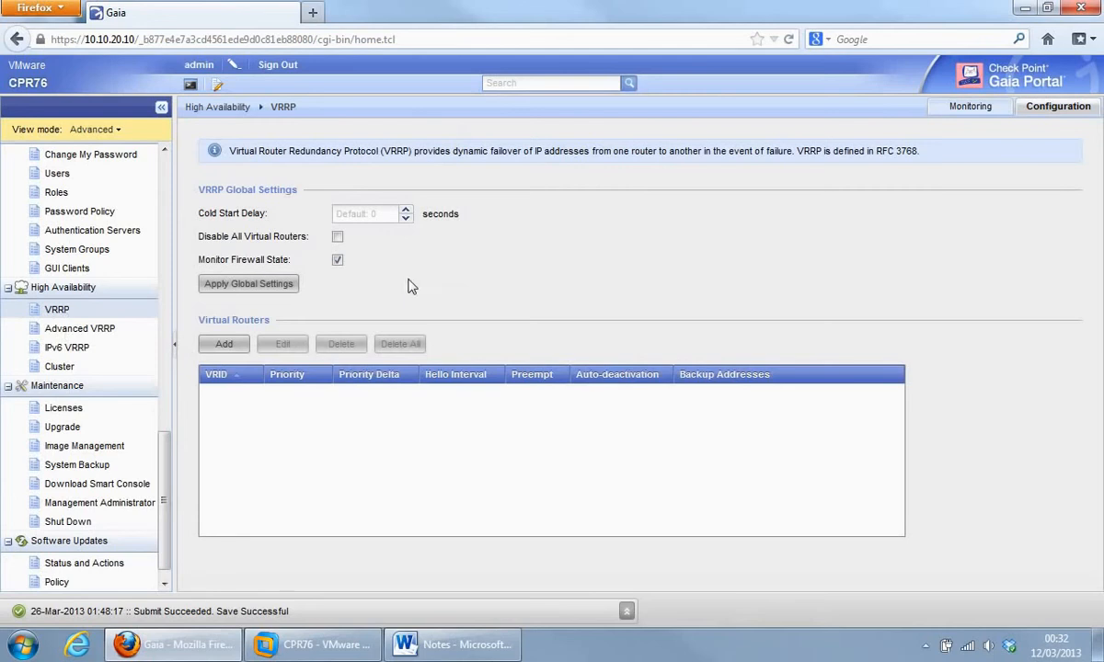
drag(164, 502, 161, 221)
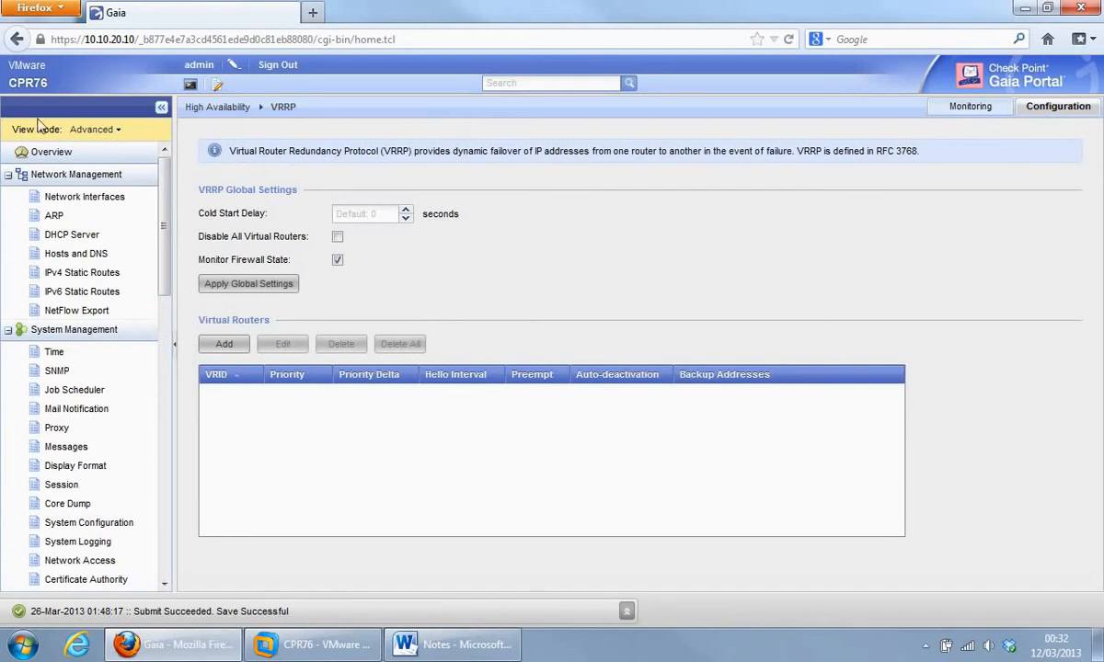
click(120, 130)
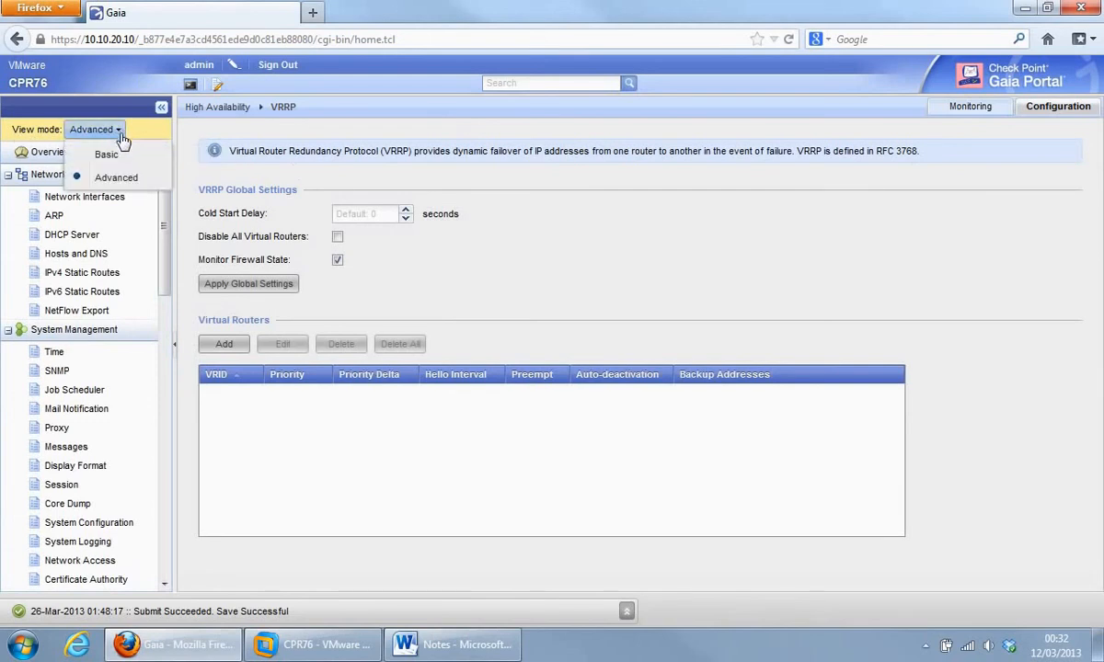
click(118, 184)
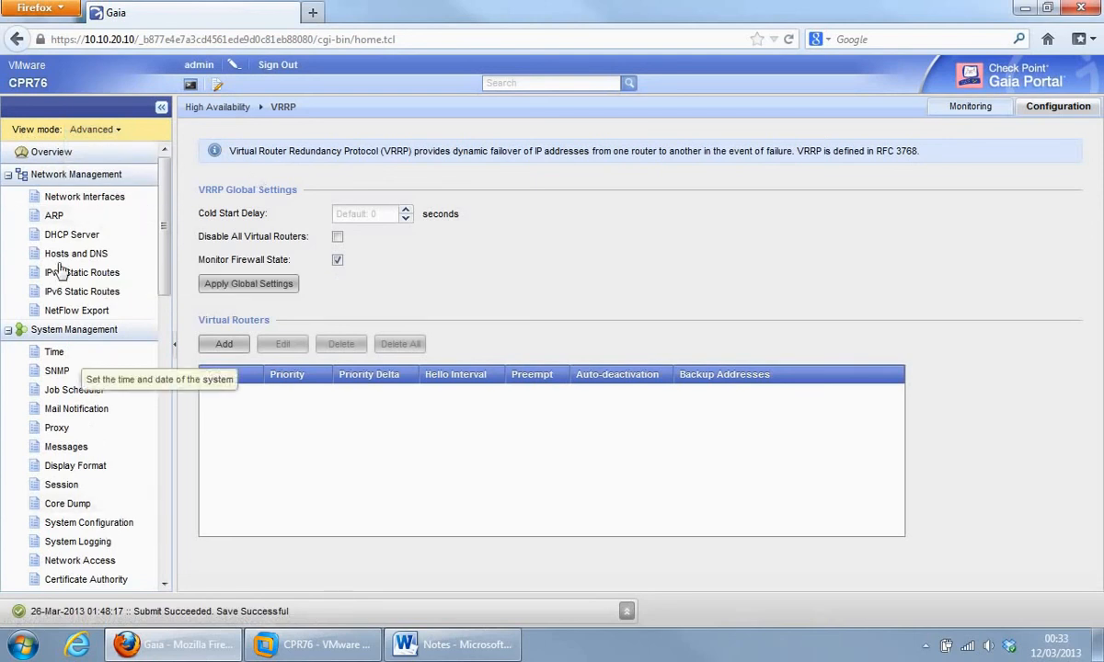